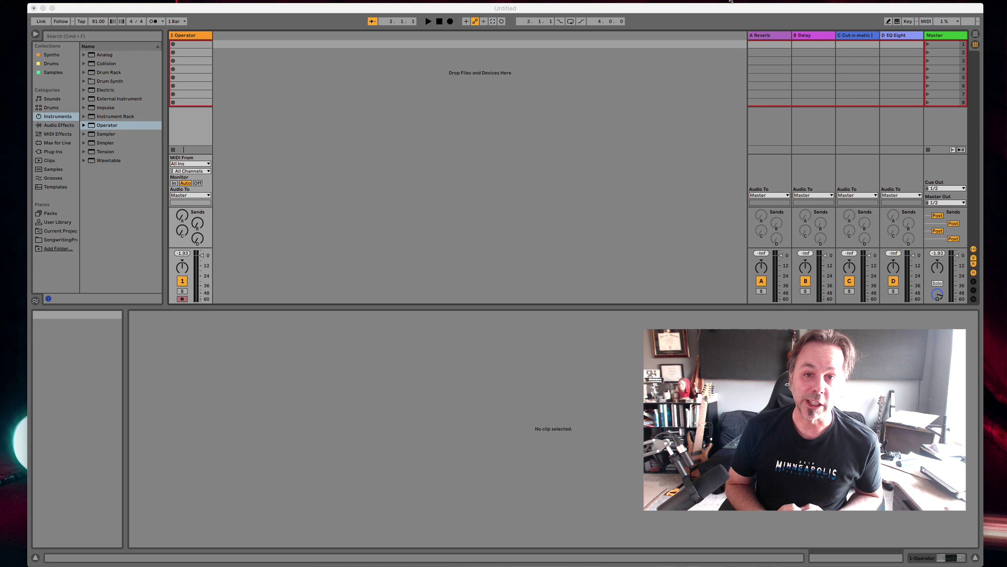
Step: Create an empty MIDI clip in slot 1 and draw a C3–D#3–G3 chord at its start
click(202, 45)
double_click(203, 45)
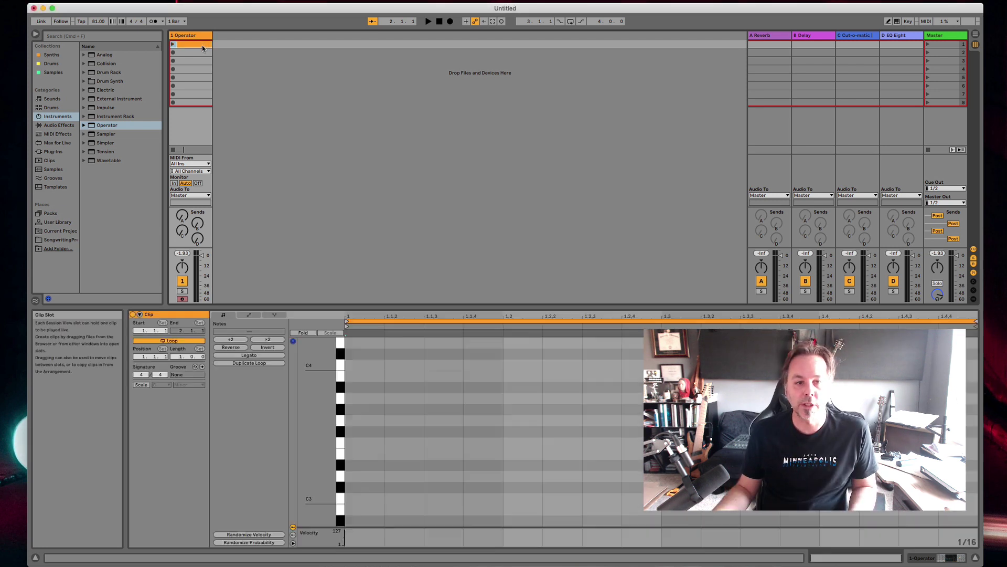
double_click(354, 499)
double_click(353, 465)
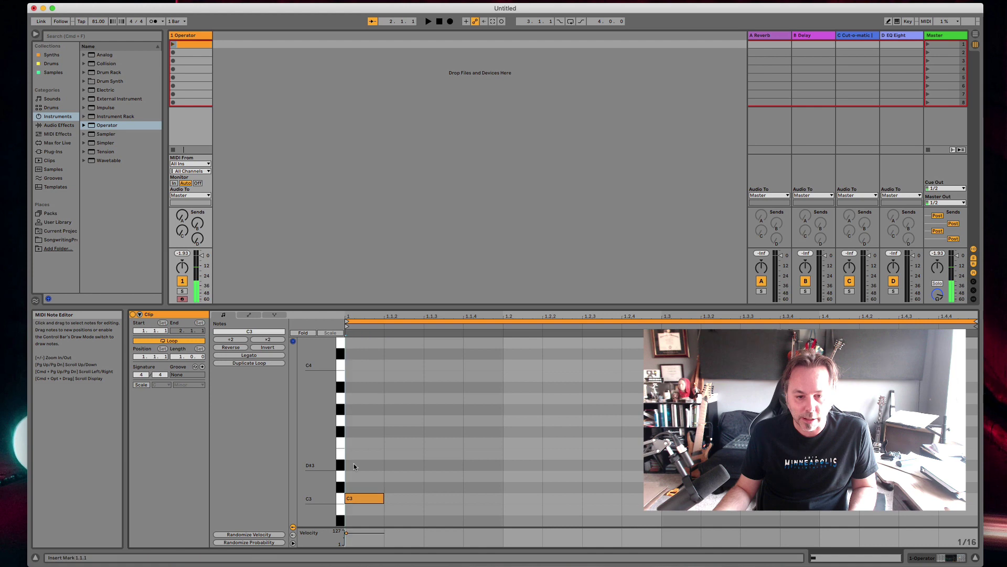
double_click(354, 421)
Step: Duplicate the chord with Cmd+D to fill the bar, then enlarge the velocity lane
drag(362, 395, 371, 516)
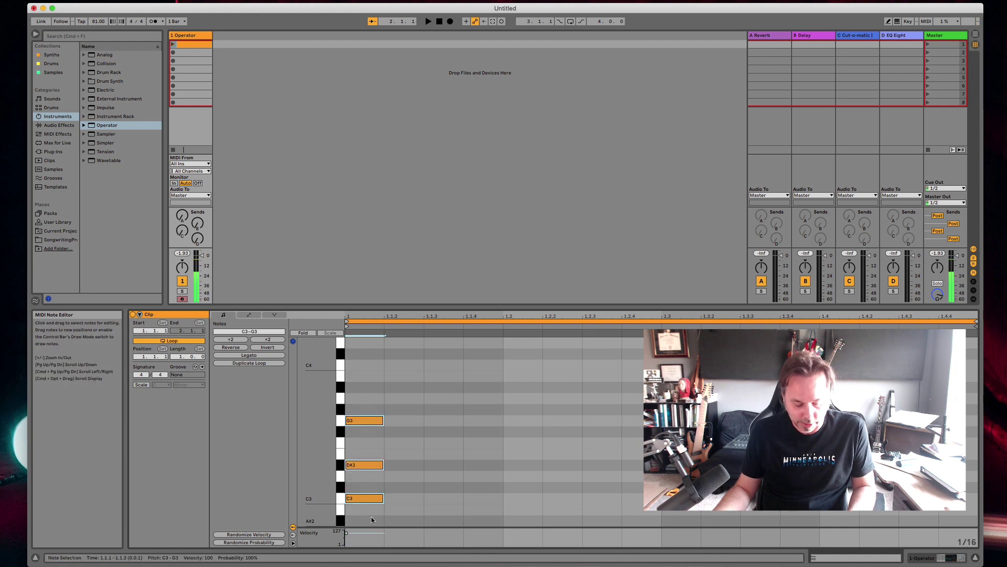
key(super+d)
key(super+d)
key(super+d)
key(super+d)
key(super+d)
key(super+d)
key(super+d)
key(super+d)
key(super+d)
key(super+d)
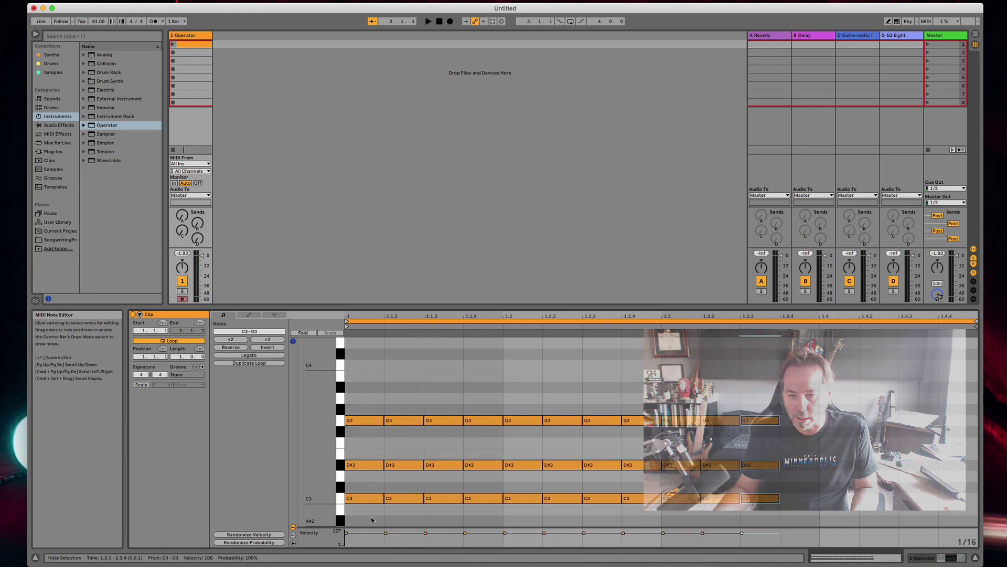
key(super+d)
key(super+d)
key(super+d)
key(super+d)
key(super+d)
scroll(367, 519, down, 2)
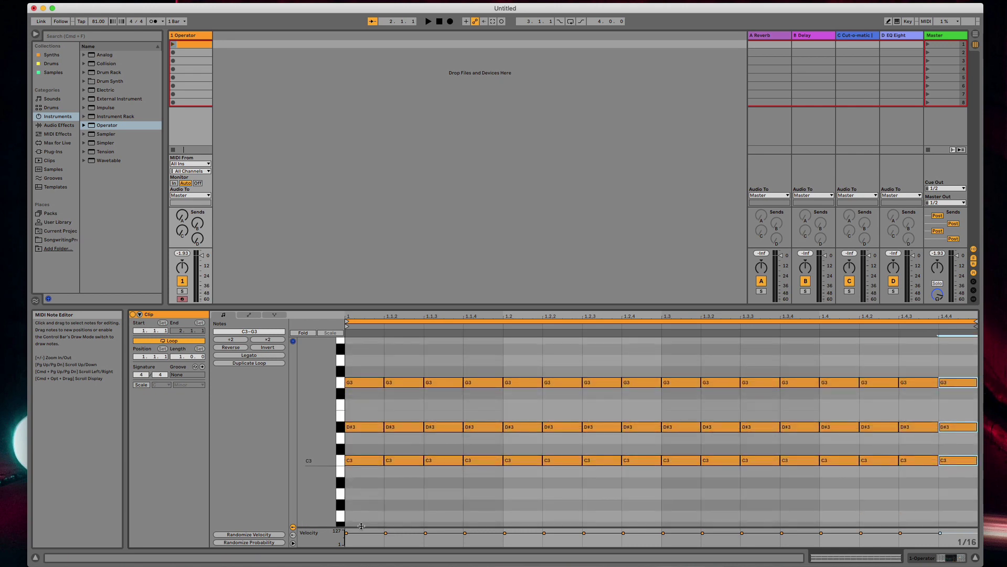
drag(361, 525, 361, 468)
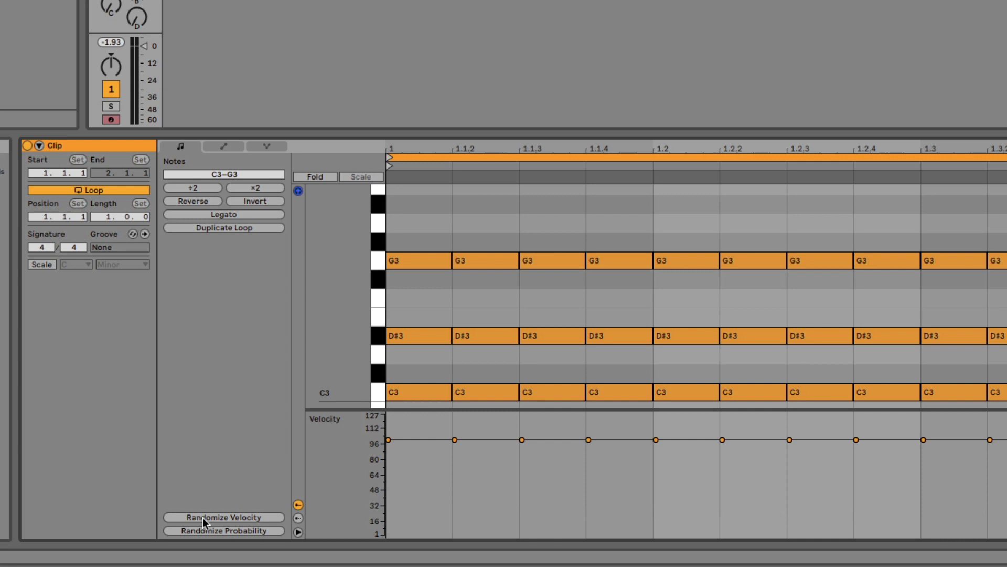
Step: Randomize the velocities of all chord notes and launch the clip
click(508, 315)
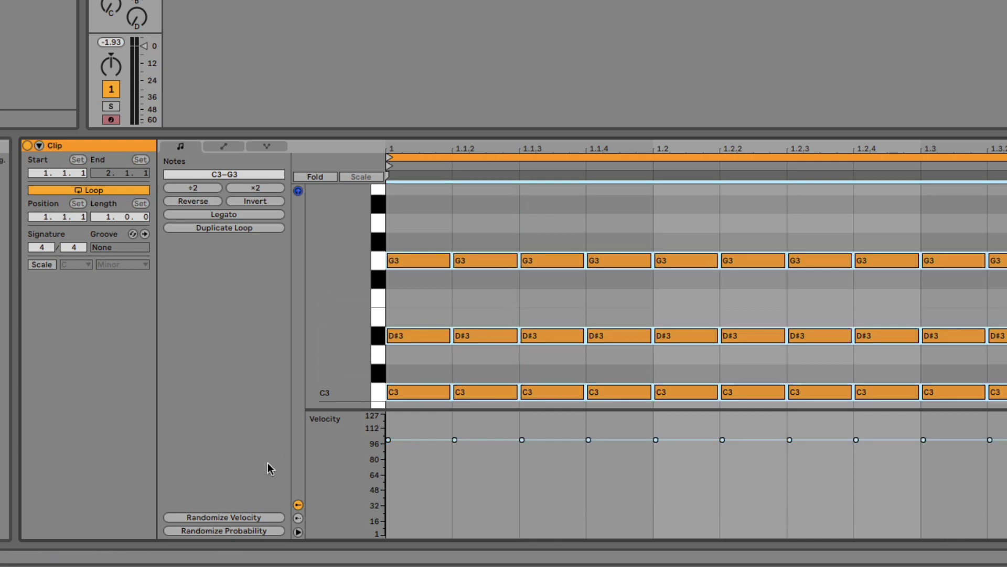
click(210, 517)
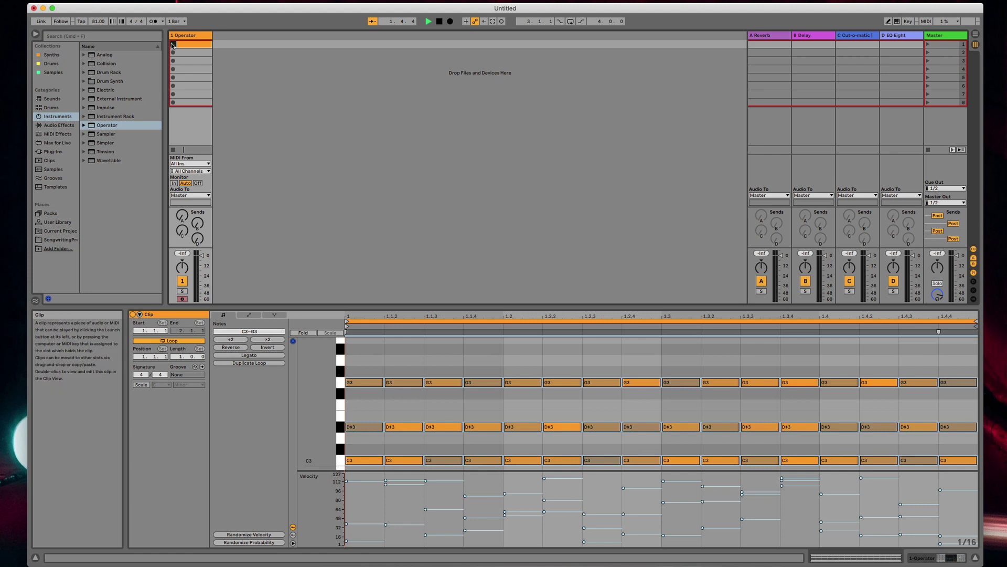
click(173, 46)
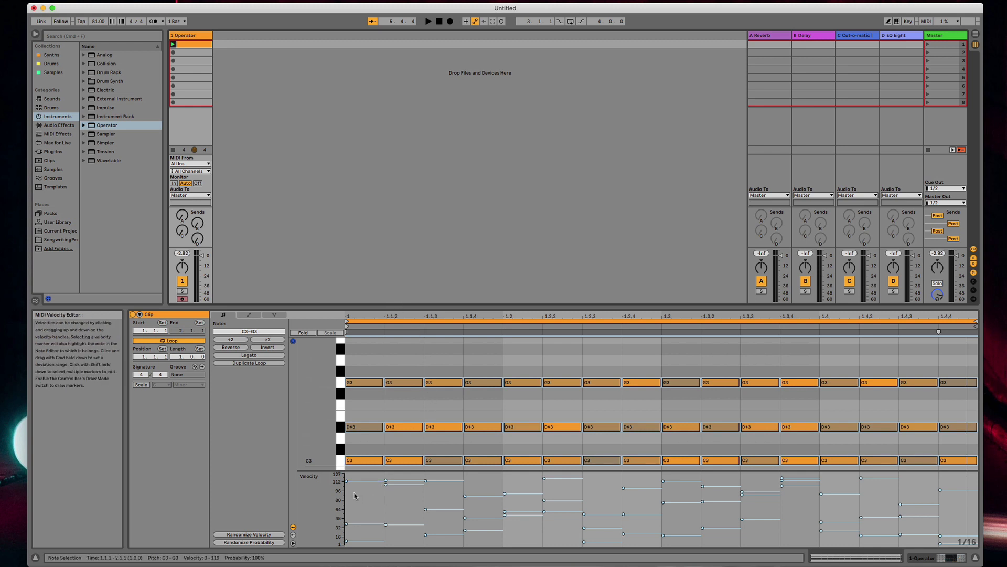
Step: Delete all the D#3 and G3 notes, leaving only the C3 row
click(362, 462)
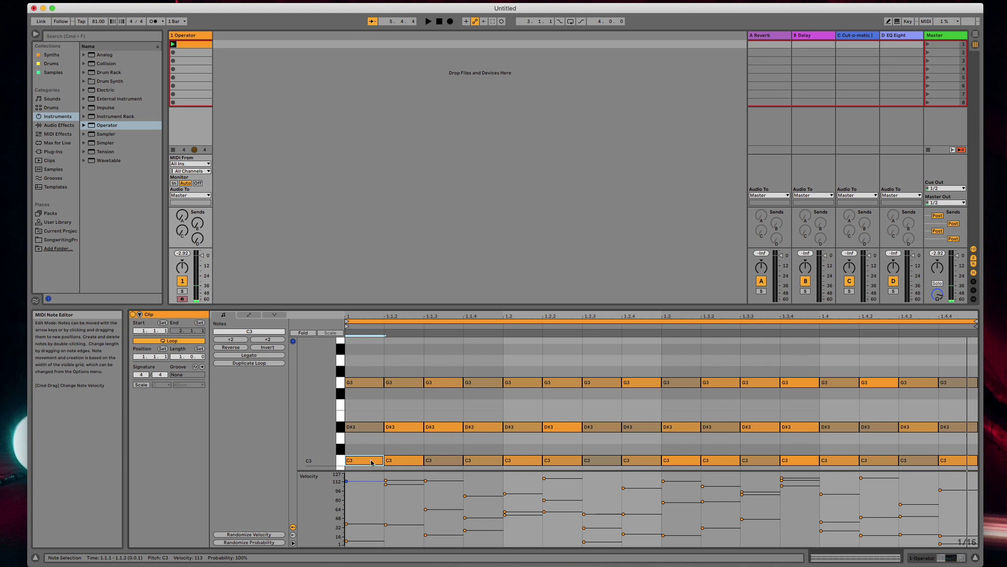
drag(371, 371, 966, 437)
key(Delete)
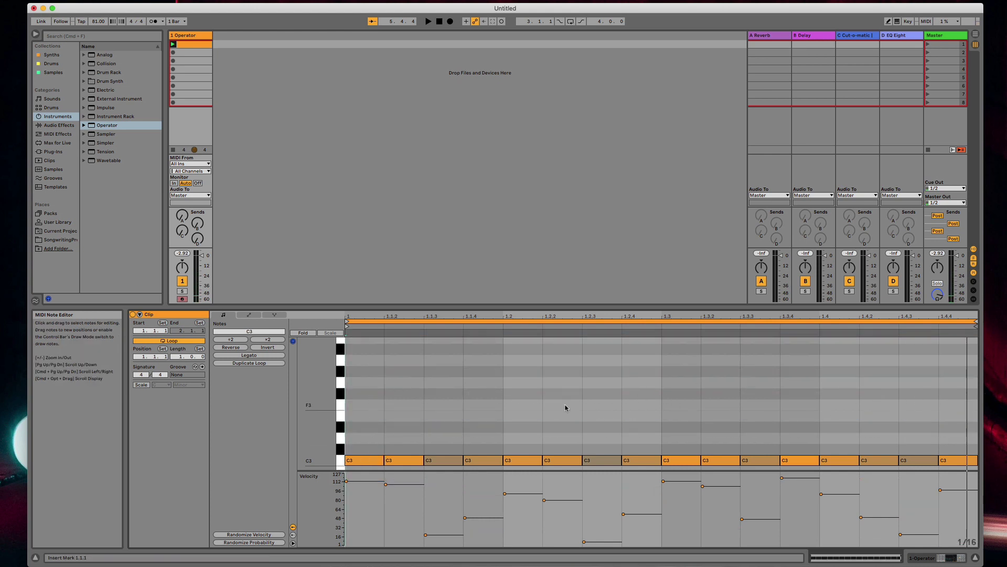
Step: Give all sixteen C3 notes velocity deviation ranges, the first set to 109, and start playback
scroll(566, 407, down, 1)
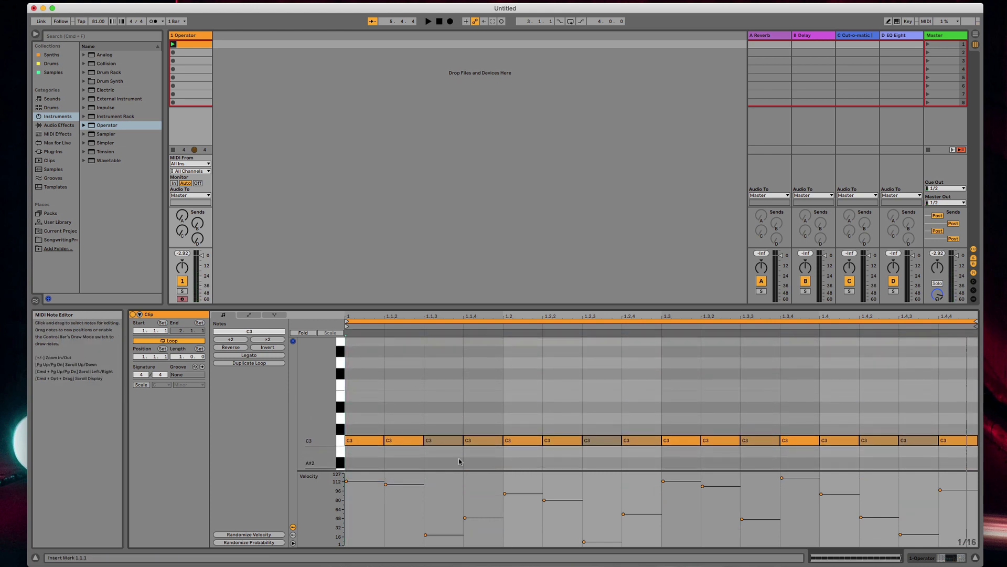
click(364, 442)
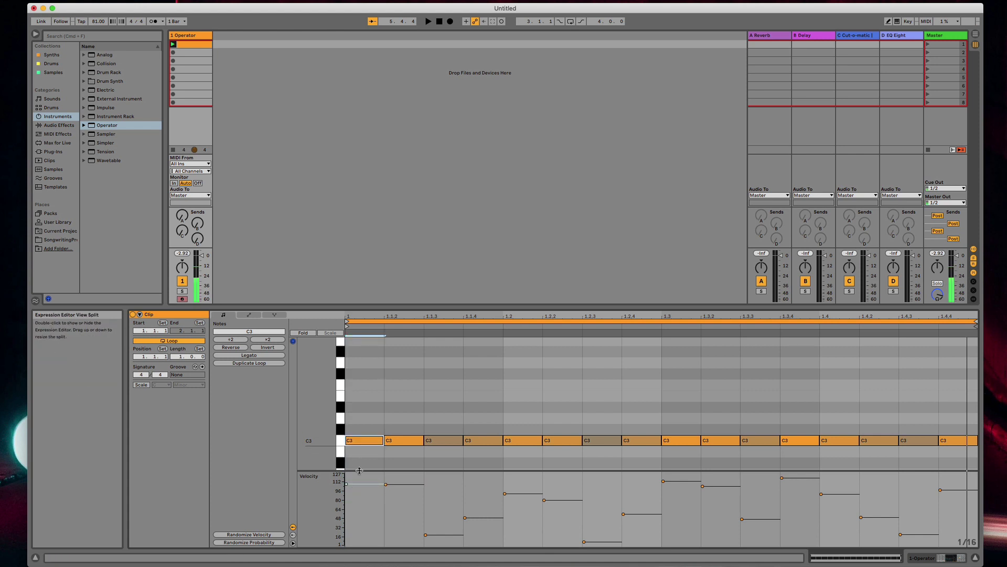
drag(356, 485, 359, 489)
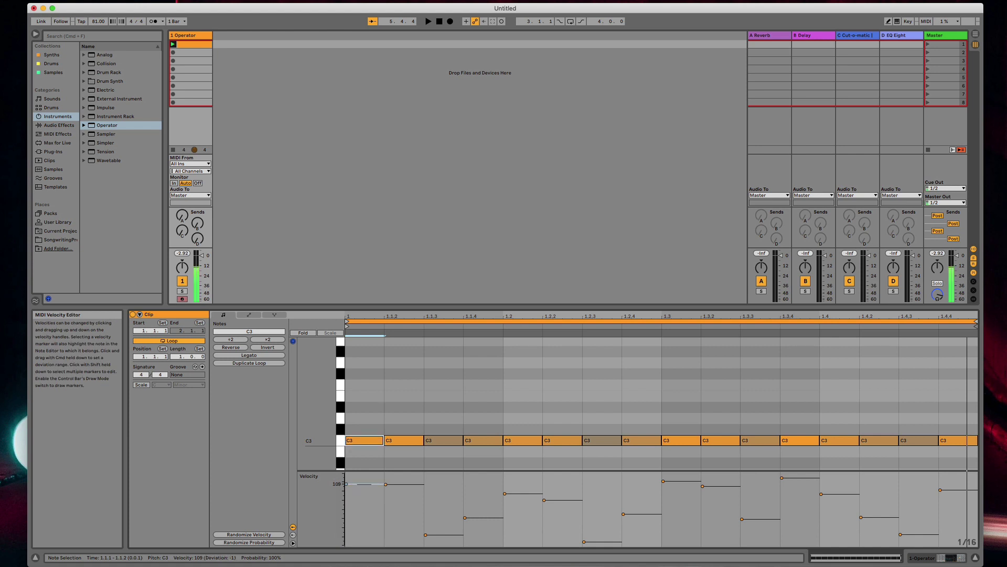
drag(360, 486, 362, 525)
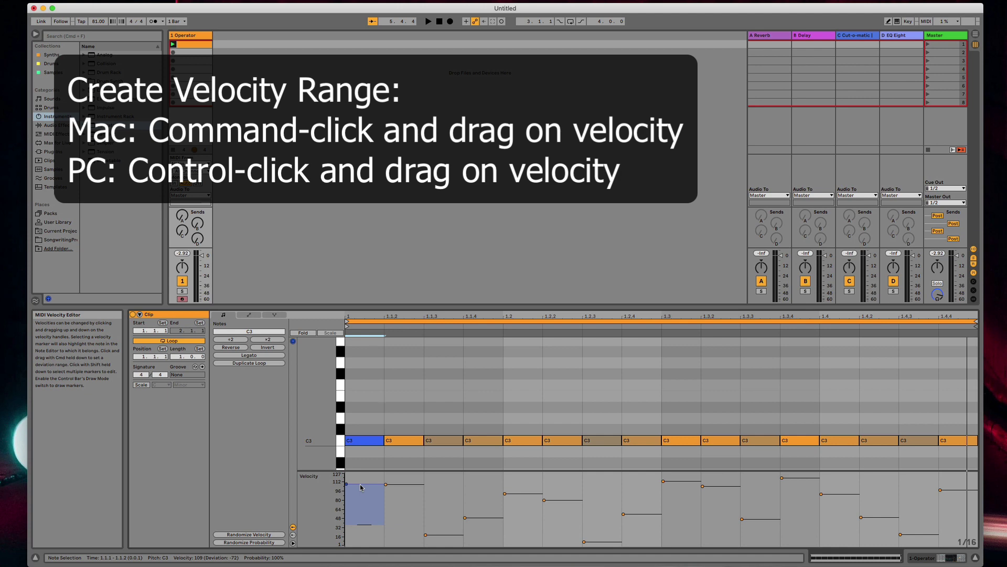
click(371, 419)
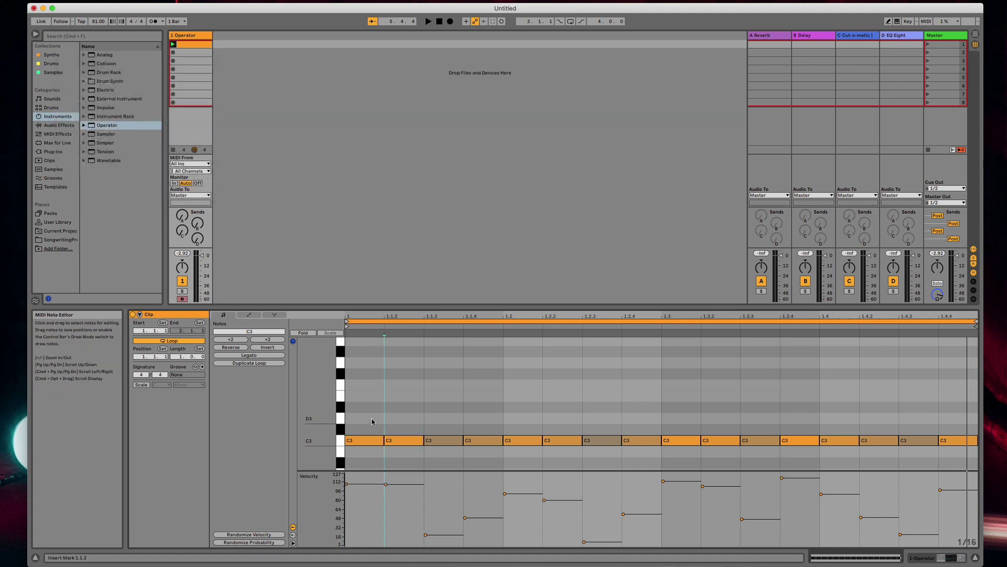
key(super+a)
drag(404, 492, 404, 521)
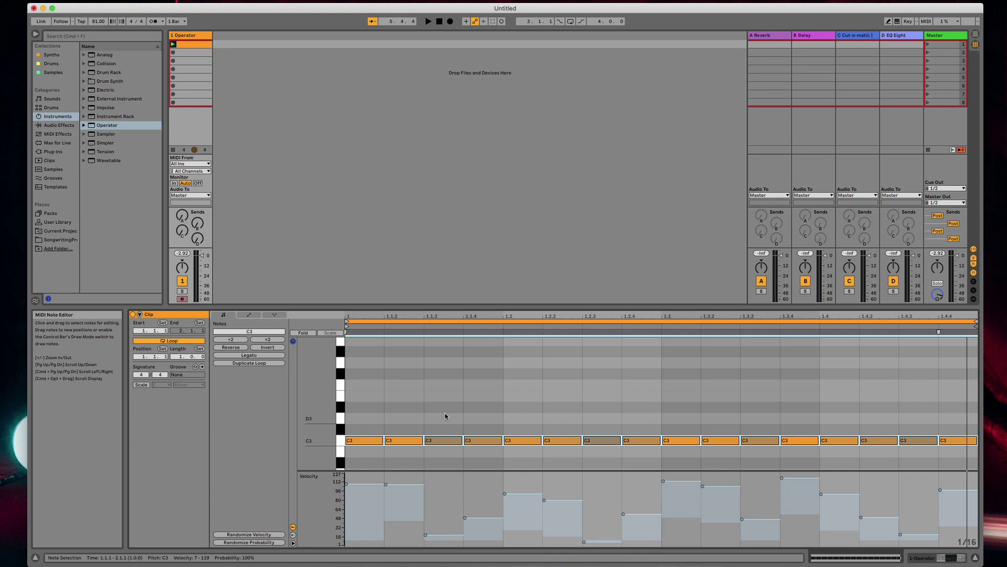
key(space)
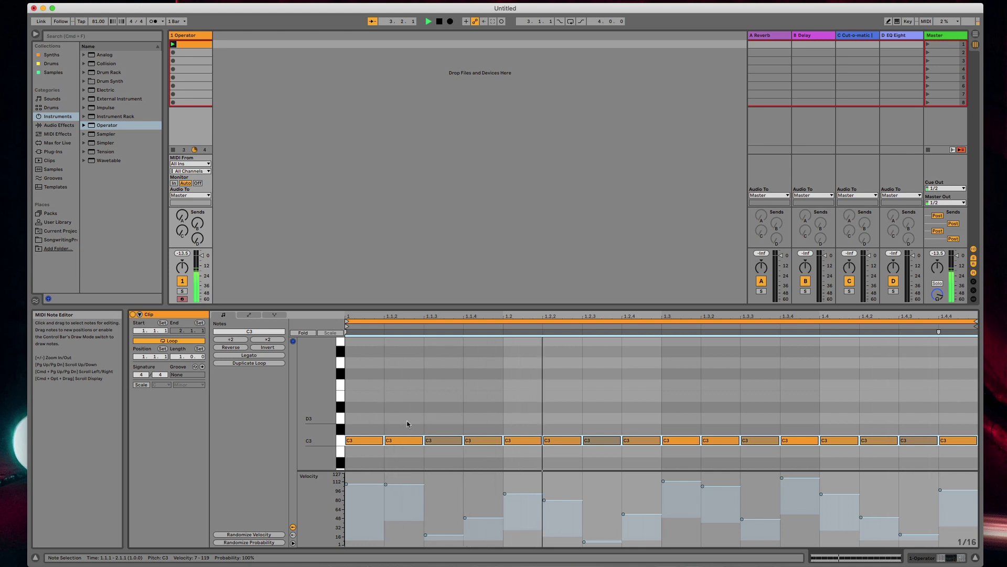
Step: Stop playback and fill the bar with sixteen D#3 notes duplicated from one at the start
key(space)
click(423, 427)
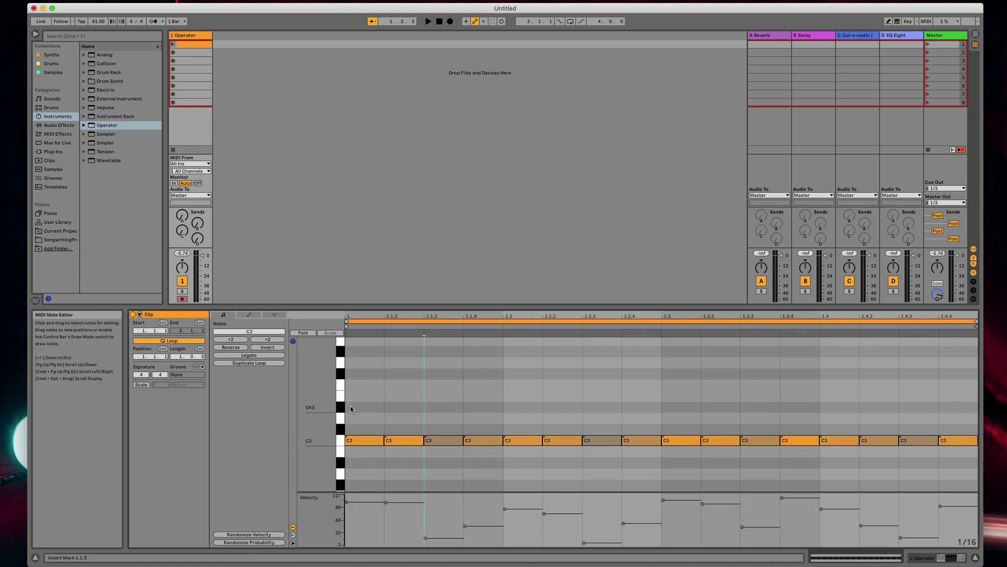
double_click(350, 407)
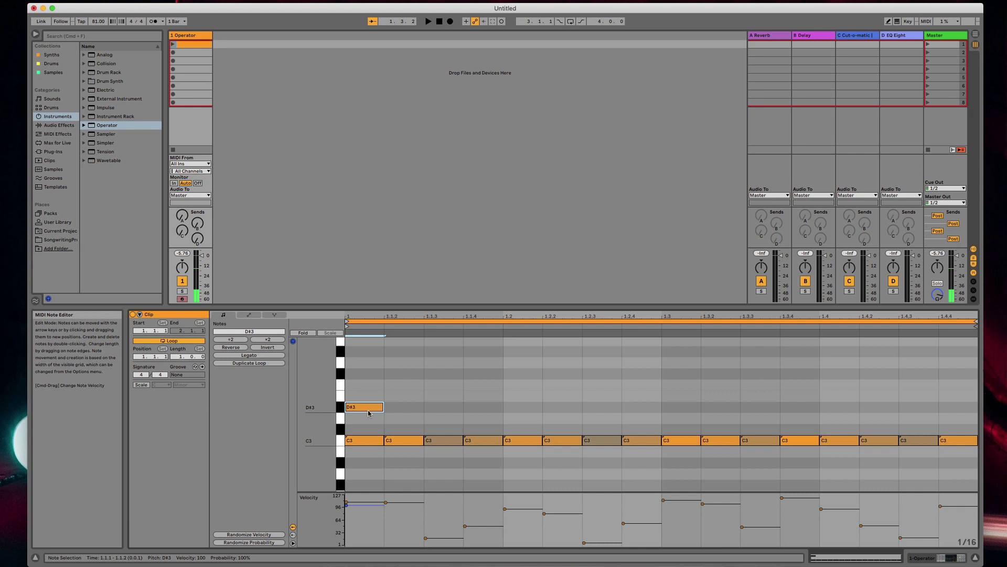
click(367, 407)
key(super+d)
key(super+d)
key(super+d)
key(super+d)
key(super+d)
key(super+d)
key(super+d)
key(super+d)
key(super+d)
key(super+d)
key(super+d)
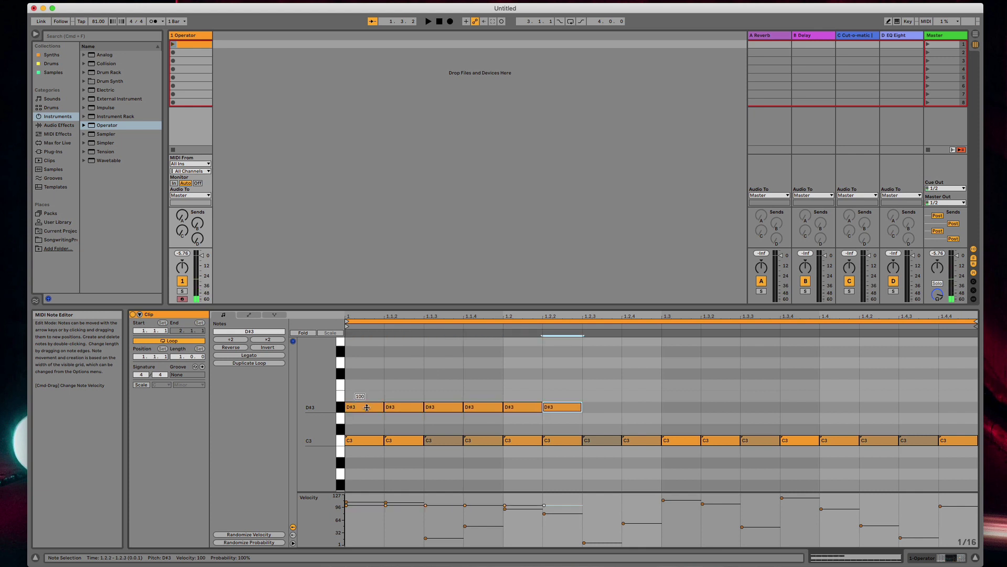
key(super+d)
key(super+d)
key(super+d)
key(super+d)
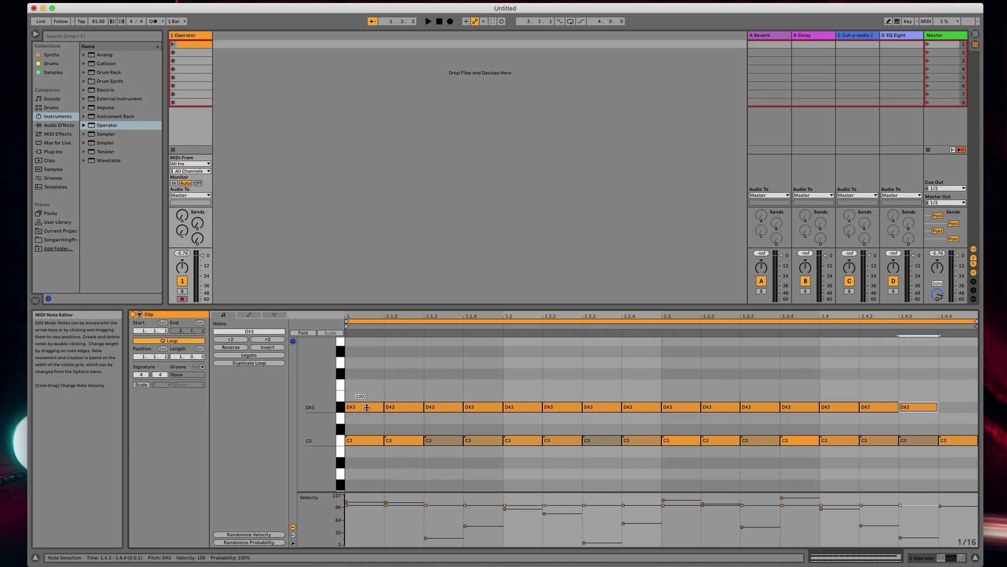
Step: Randomize the D#3 notes' velocities and add velocity deviation ranges to them
click(374, 389)
drag(374, 388, 938, 410)
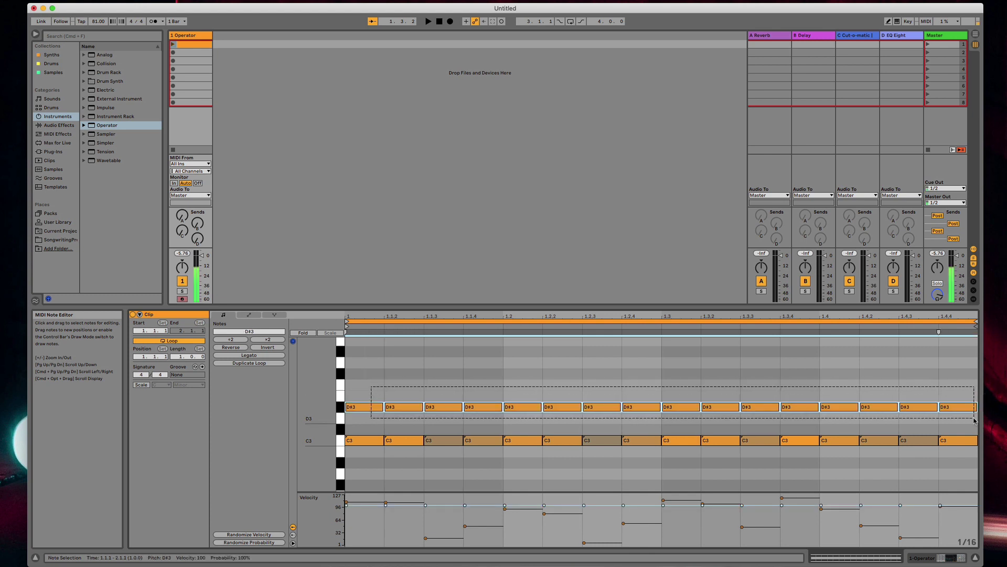
click(270, 534)
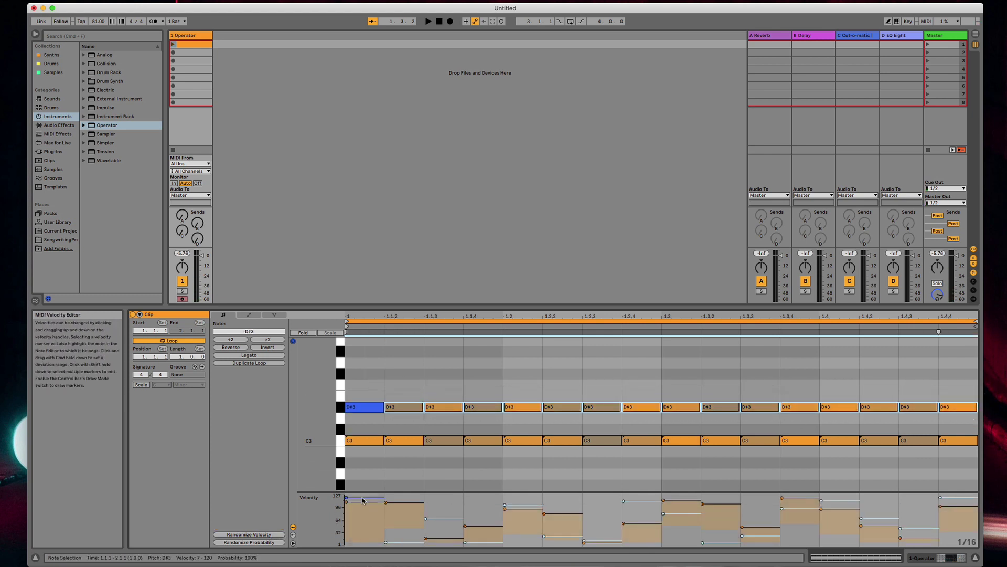
drag(363, 500, 364, 519)
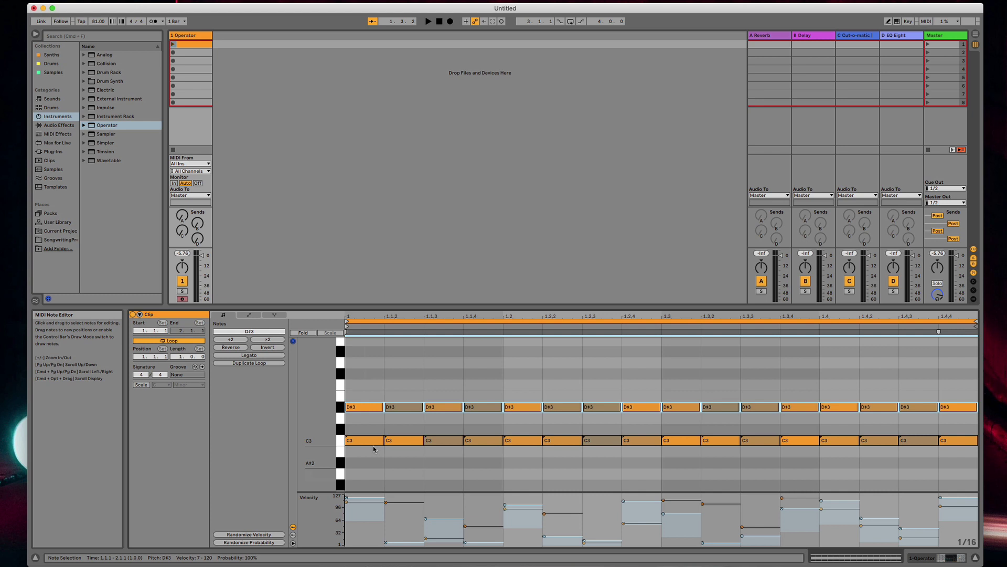
Step: Draw a G3 note at the clip start and duplicate it to fill the bar
double_click(355, 363)
key(super+d)
key(super+d)
key(super+d)
key(super+d)
key(super+d)
key(super+d)
key(super+d)
key(super+d)
key(super+d)
key(super+d)
key(super+d)
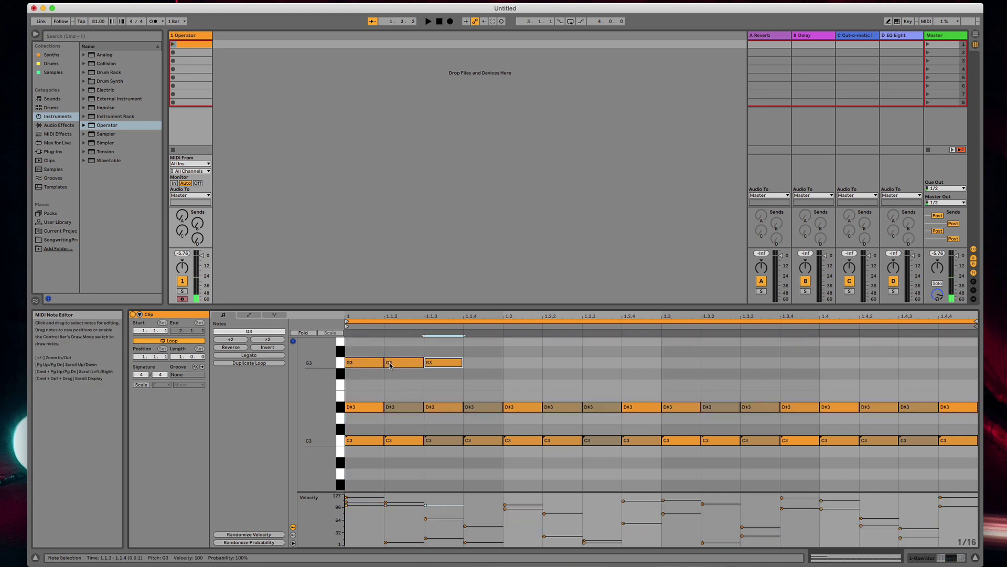
key(super+d)
key(super+d)
key(super+d)
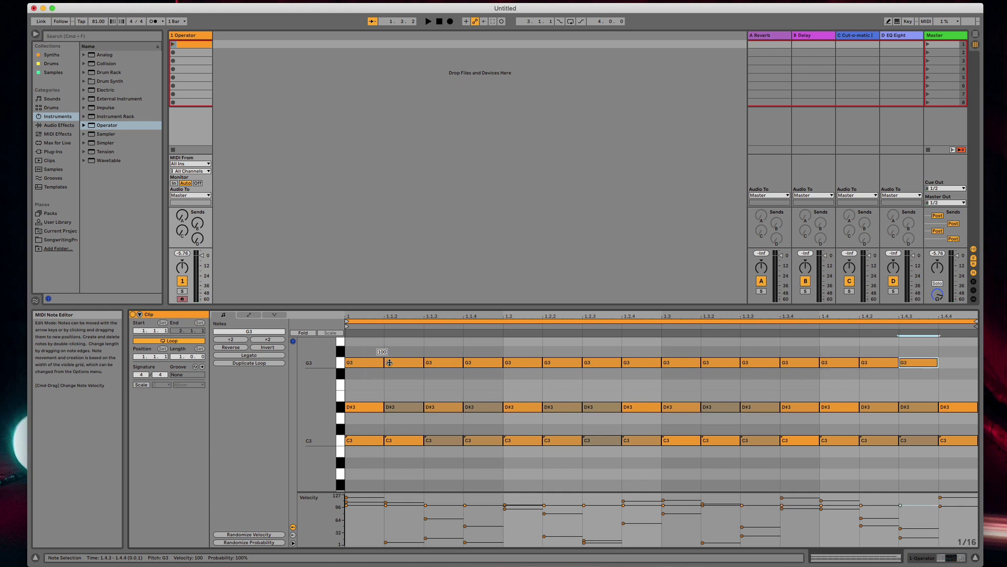
key(super+d)
Step: Randomize the G3 notes' velocities and play the clip
click(340, 362)
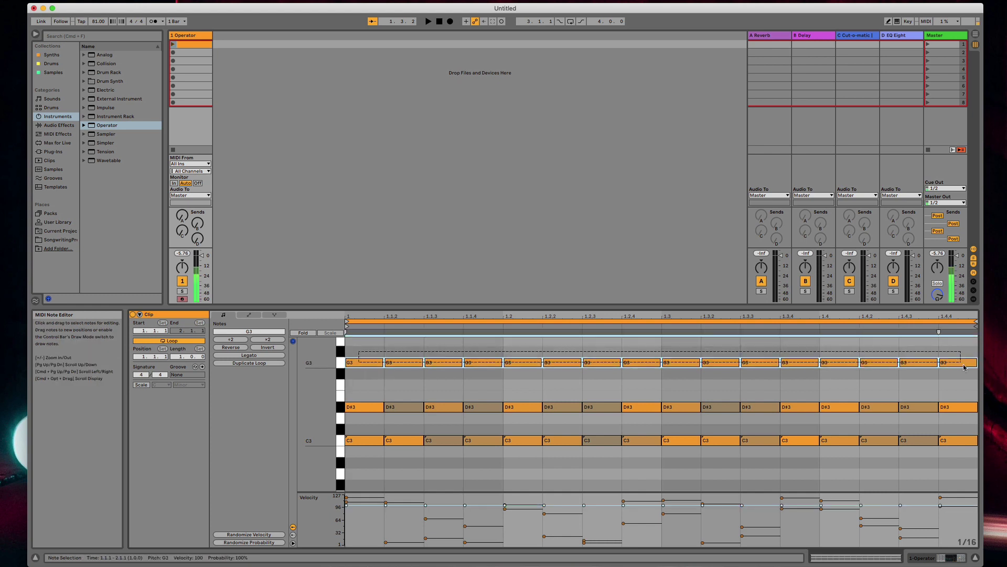
click(257, 534)
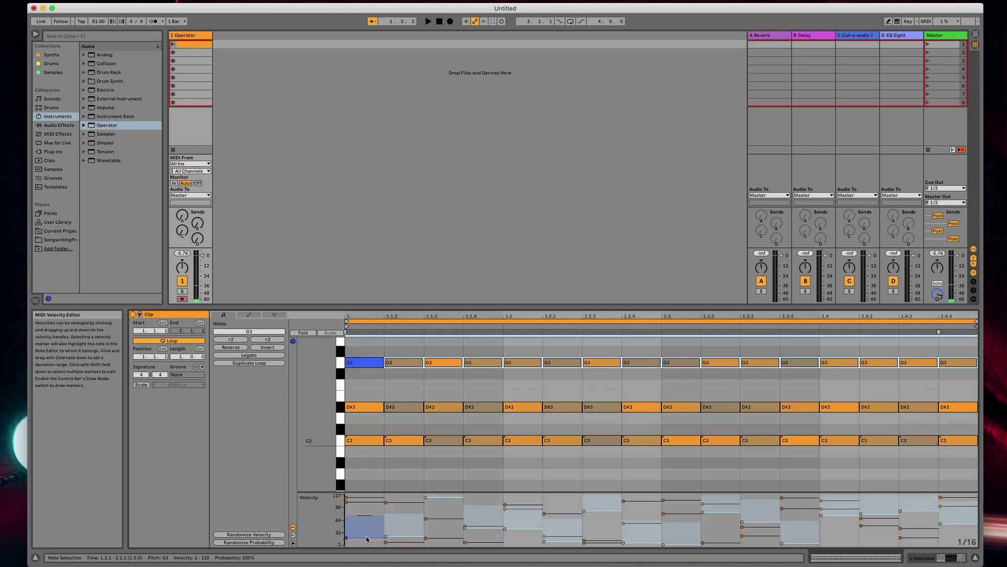
key(space)
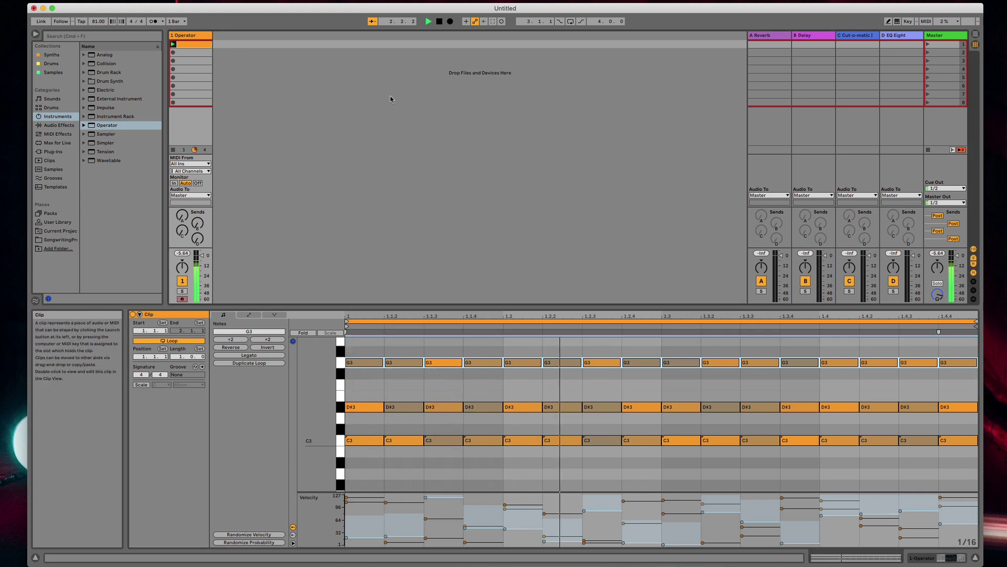
click(411, 388)
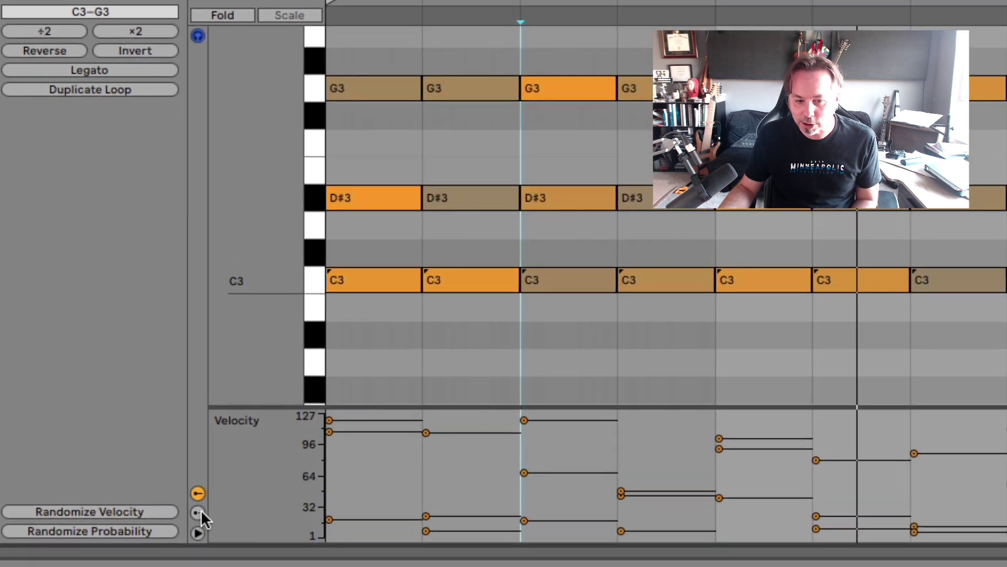
Step: Show and enlarge the probability lane, randomize every note's probability, and play the clip
click(197, 512)
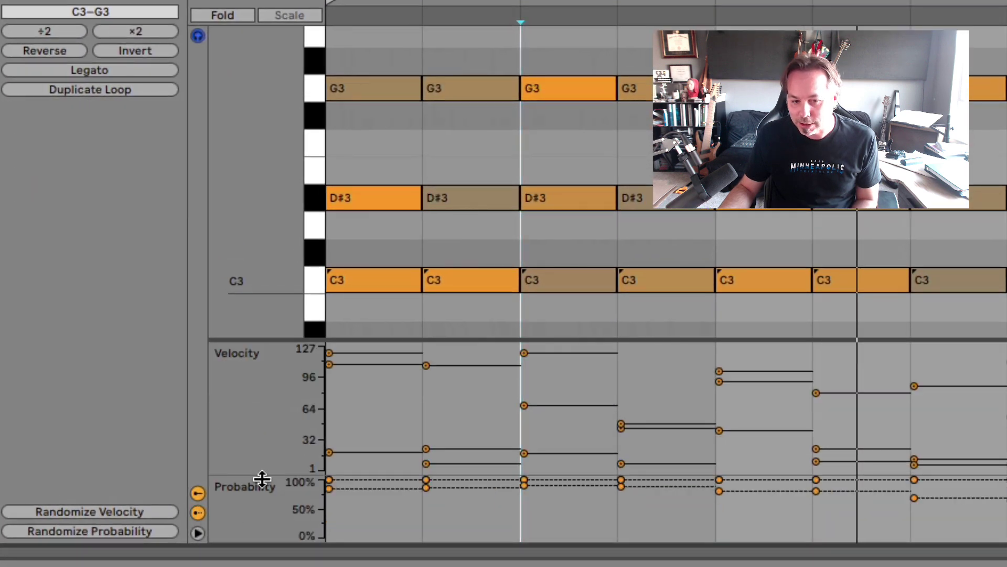
drag(262, 477, 258, 355)
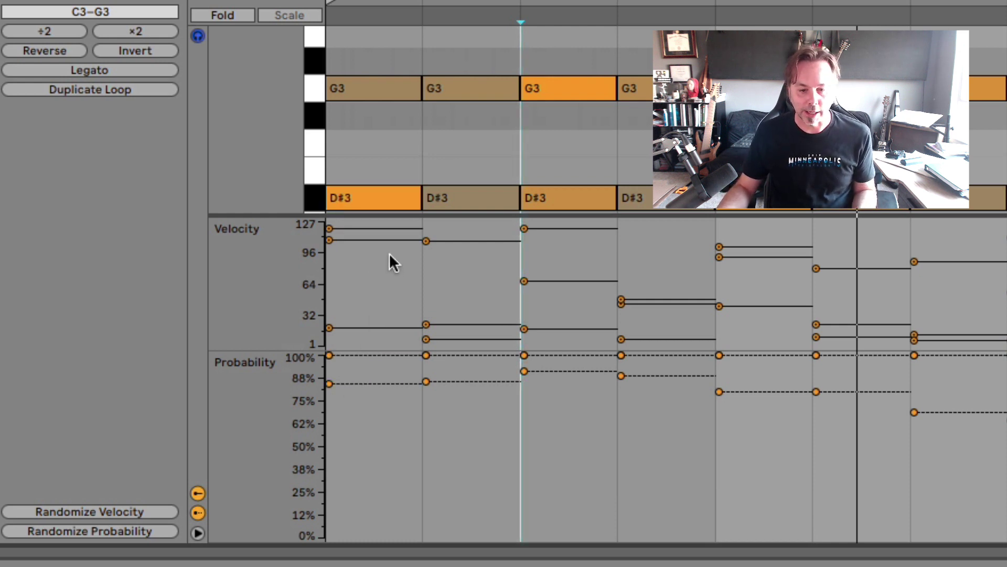
key(ctrl+a)
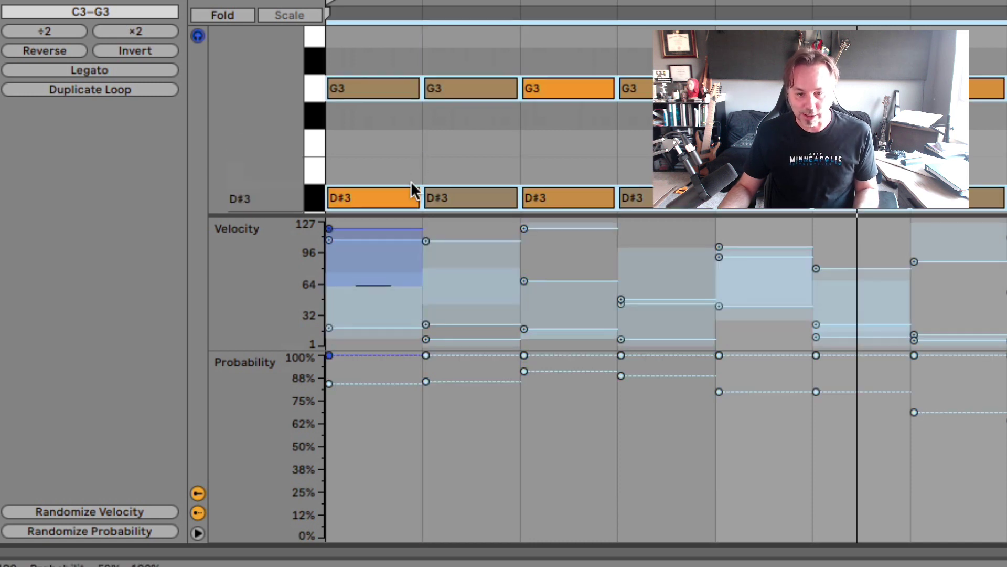
click(55, 529)
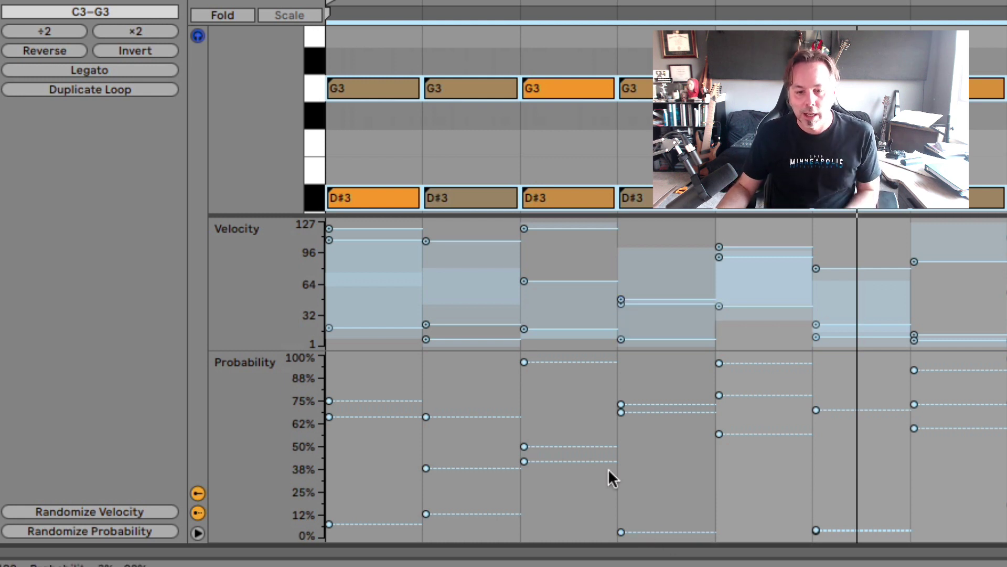
key(space)
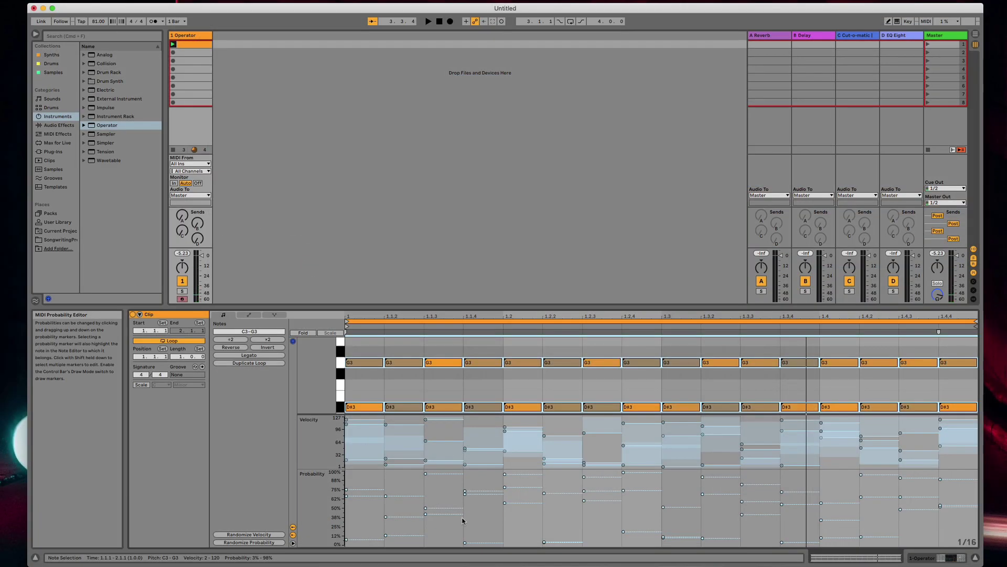
click(369, 506)
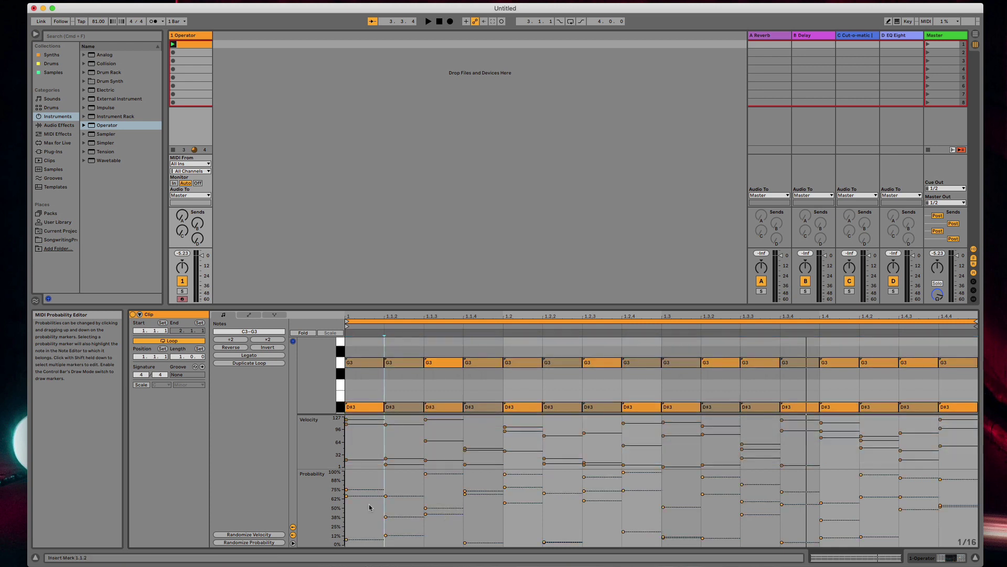
Step: Raise two groups of note probabilities, the second into an 18%–100% range, then toggle playback
click(358, 496)
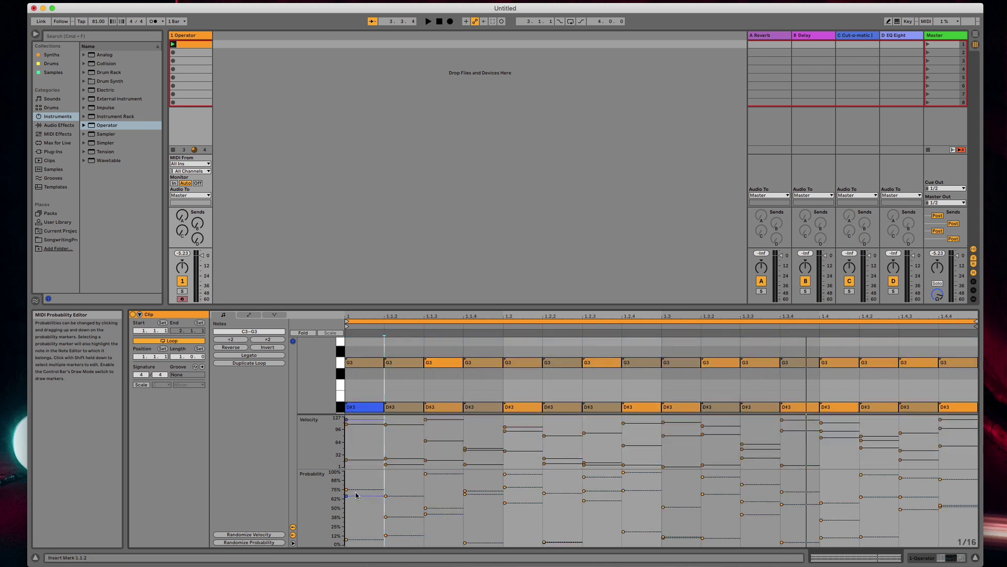
click(356, 495)
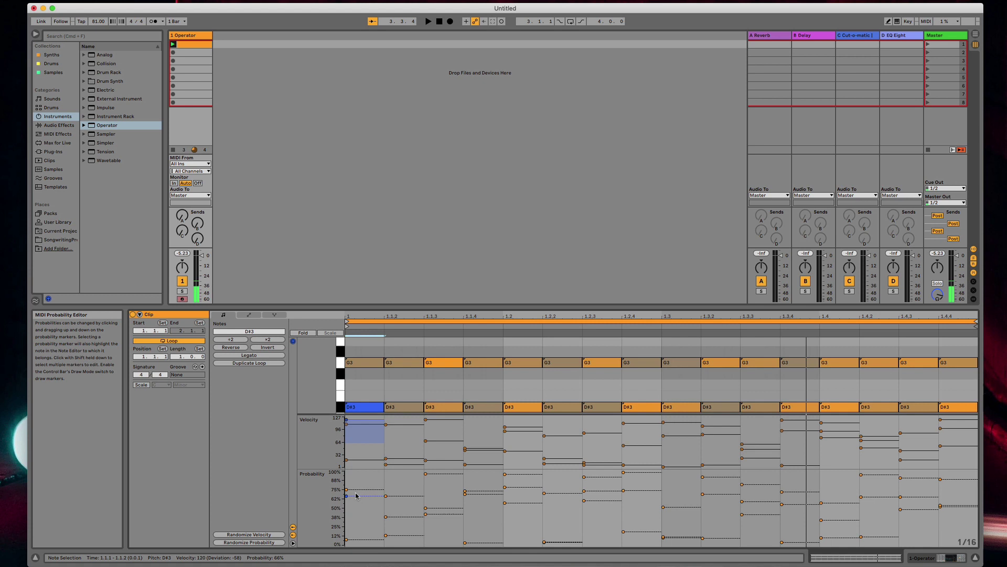
drag(353, 500, 980, 546)
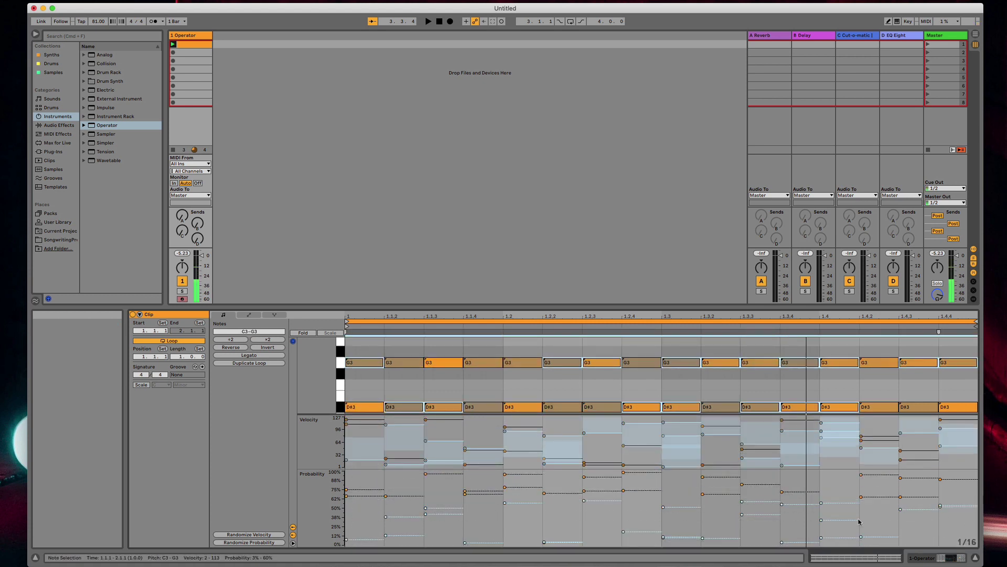
drag(664, 507, 665, 484)
drag(366, 519, 941, 552)
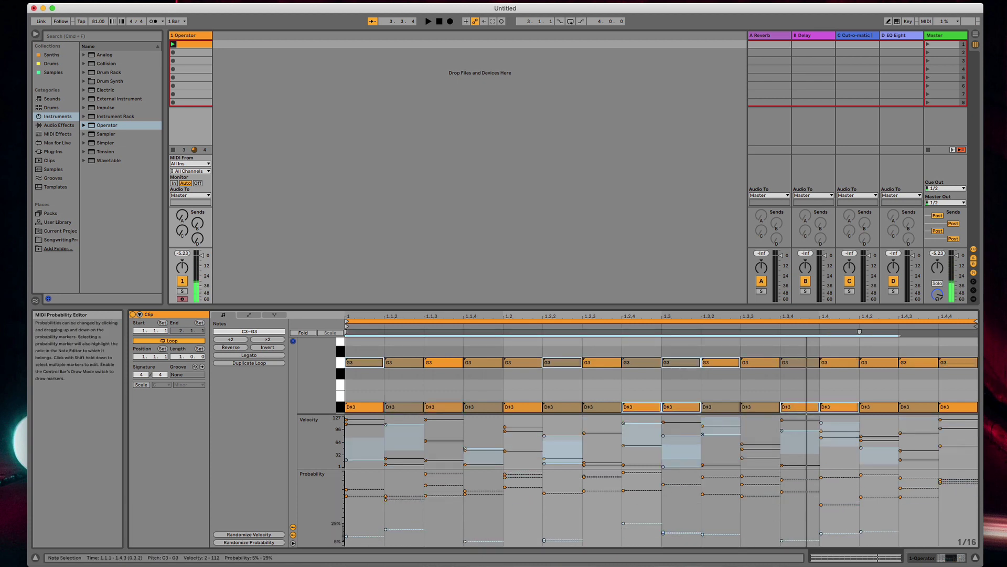
drag(677, 533, 677, 489)
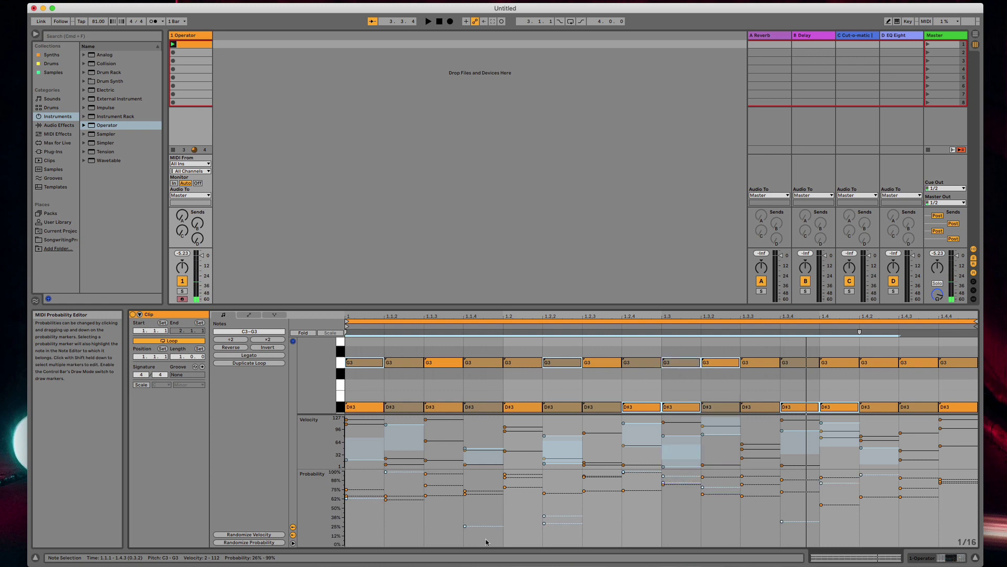
drag(537, 508, 562, 498)
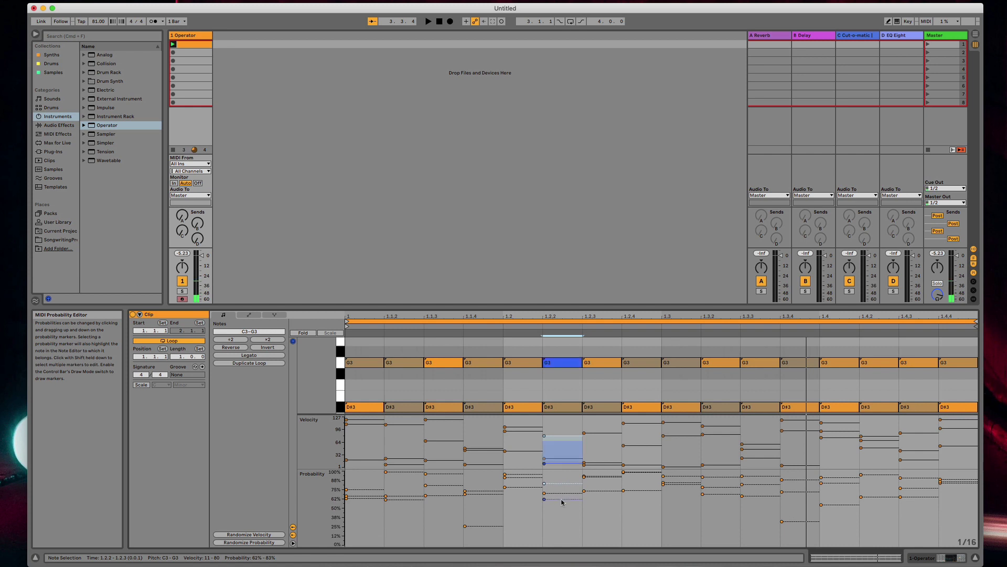
key(space)
Step: Drag the note editor split down to reveal the C3, D#3 and G3 rows
click(421, 532)
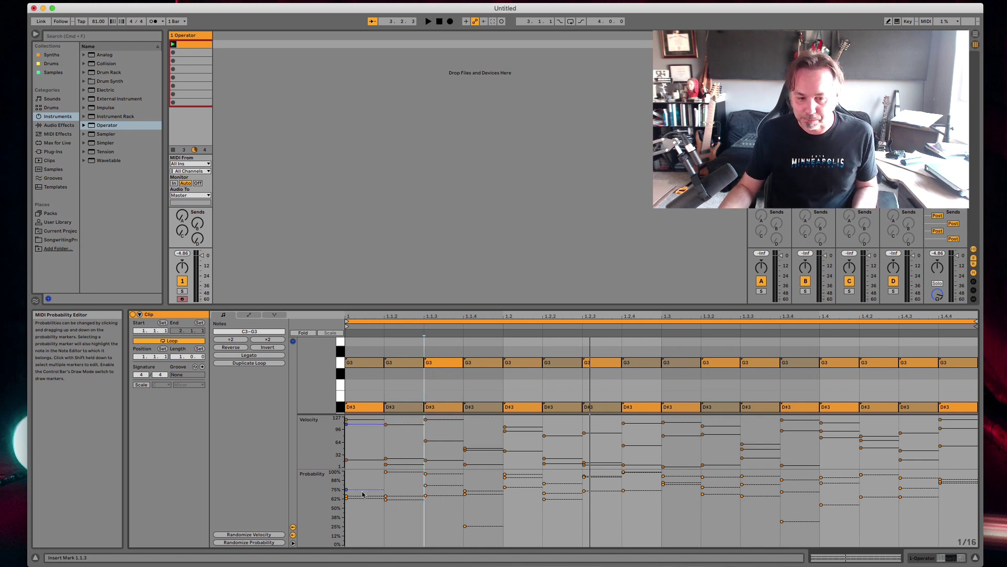
drag(404, 414, 405, 483)
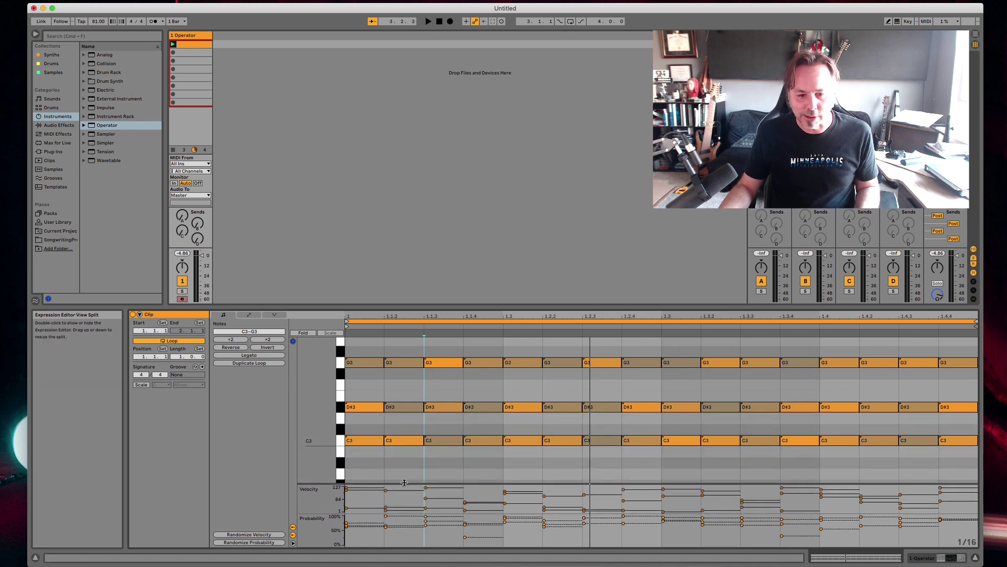
scroll(396, 459, up, 1)
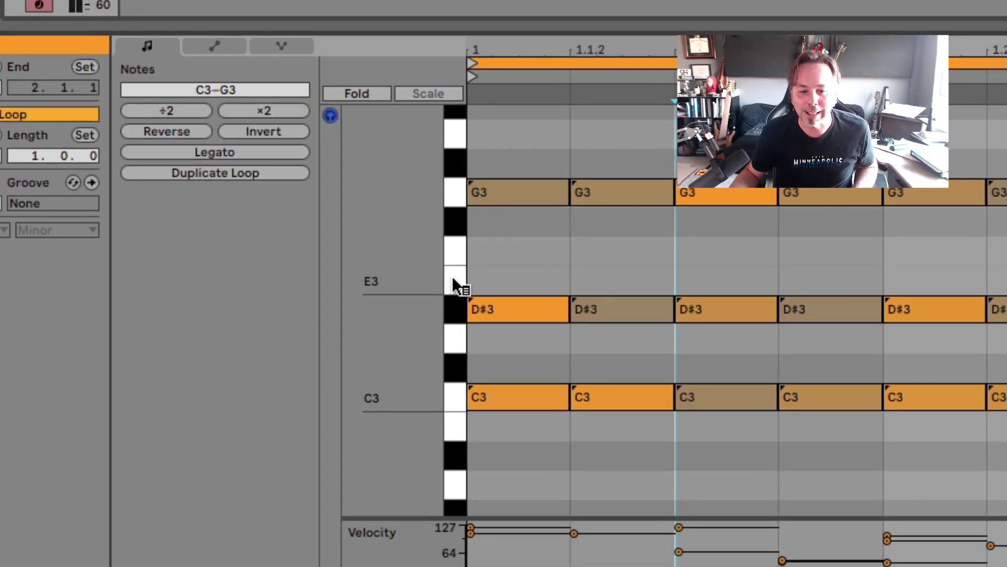
Step: Switch piano-key accidentals to Flats, then Sharps and Flats, finally settling on Sharps (C#)
right_click(452, 276)
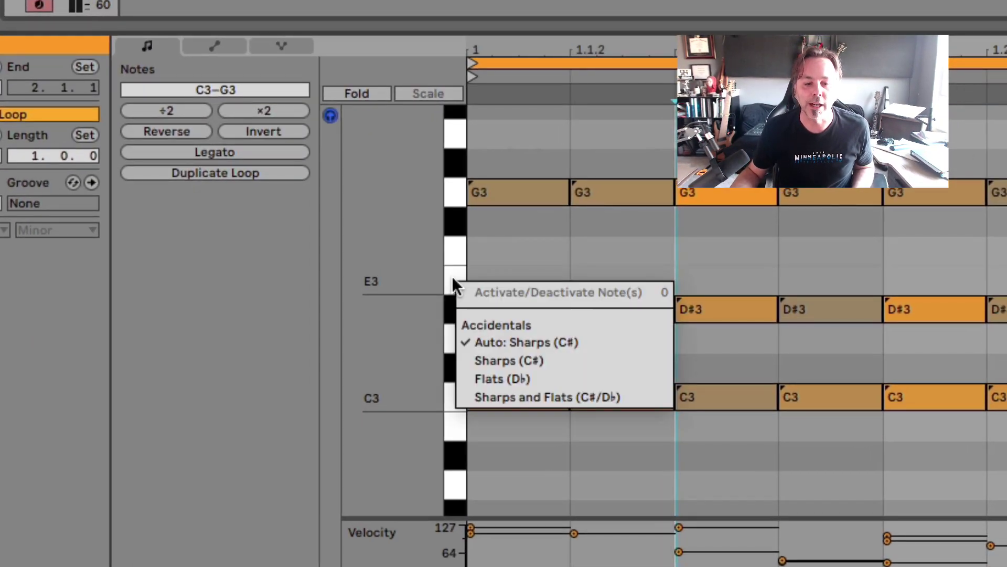
click(523, 379)
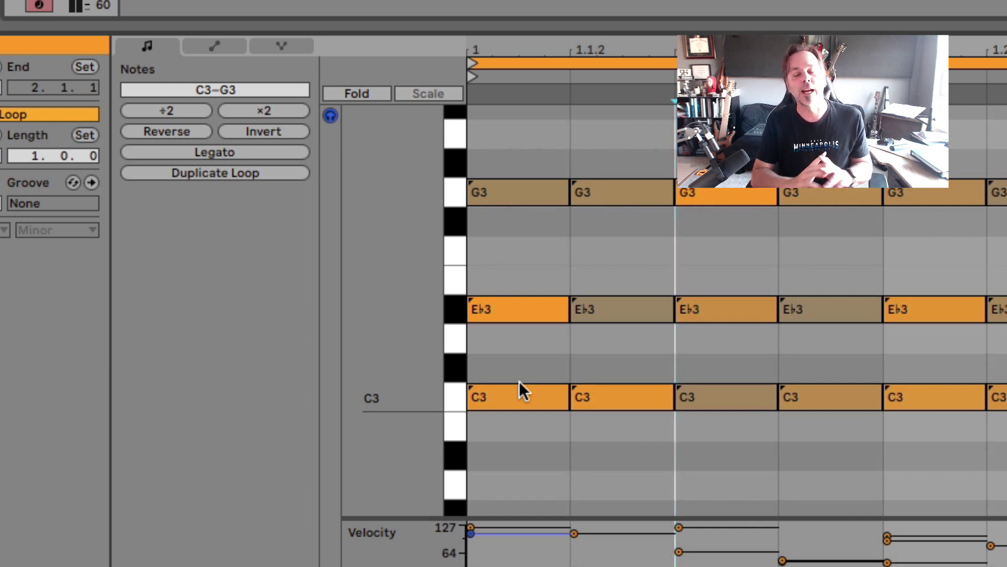
right_click(453, 305)
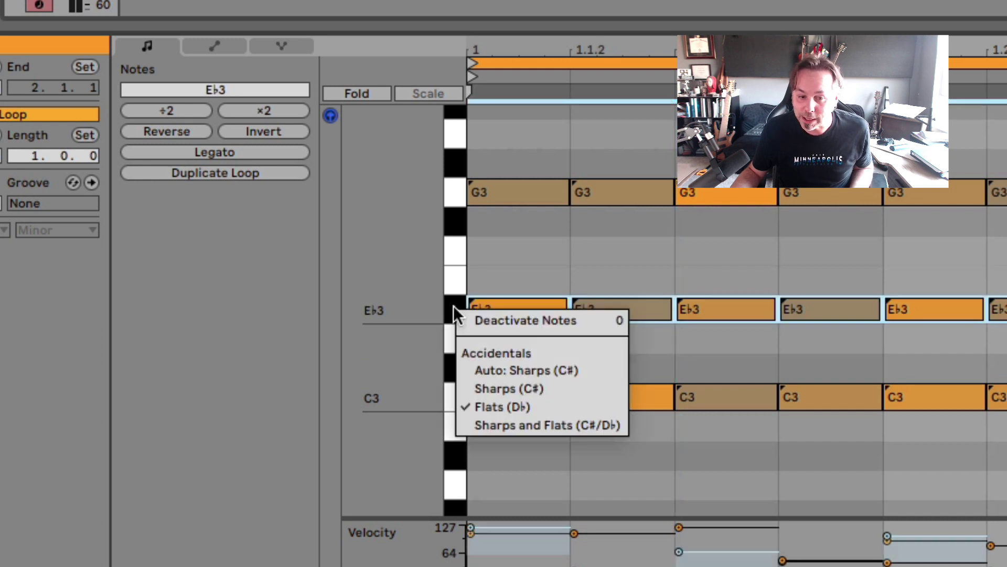
click(511, 424)
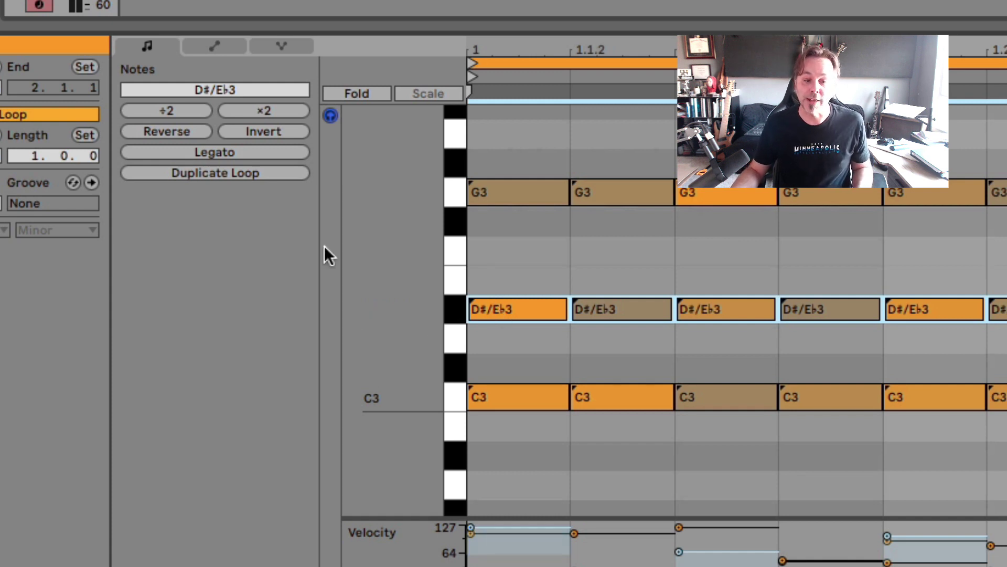
right_click(453, 305)
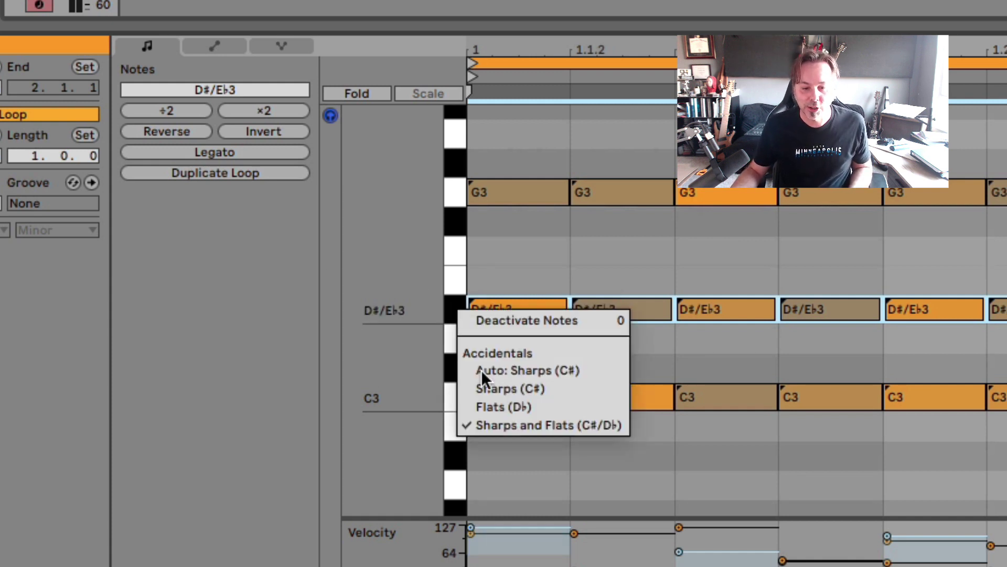
click(488, 387)
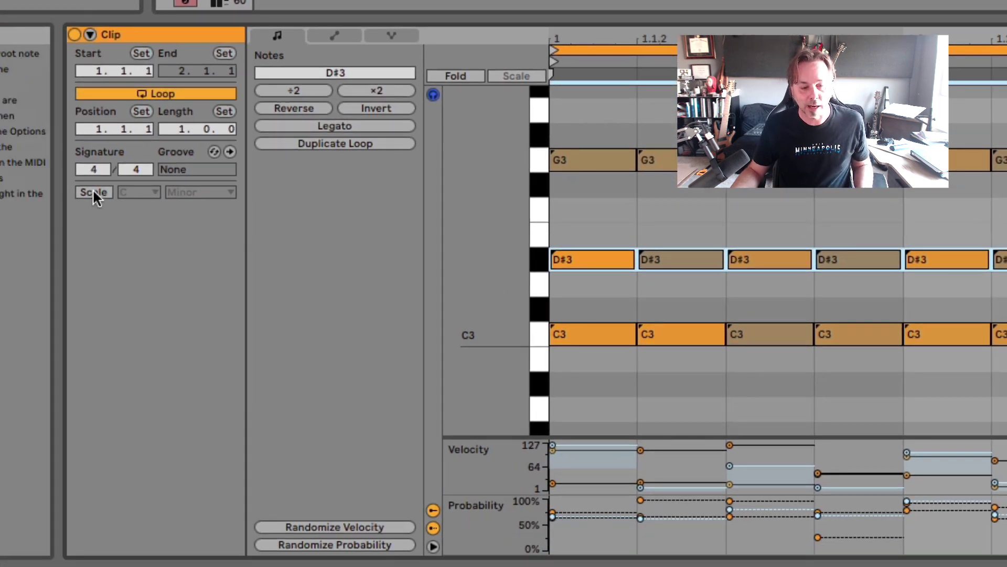
Step: Turn on the C Minor scale overlay and scroll the piano roll to check the Eb3 labels
click(92, 192)
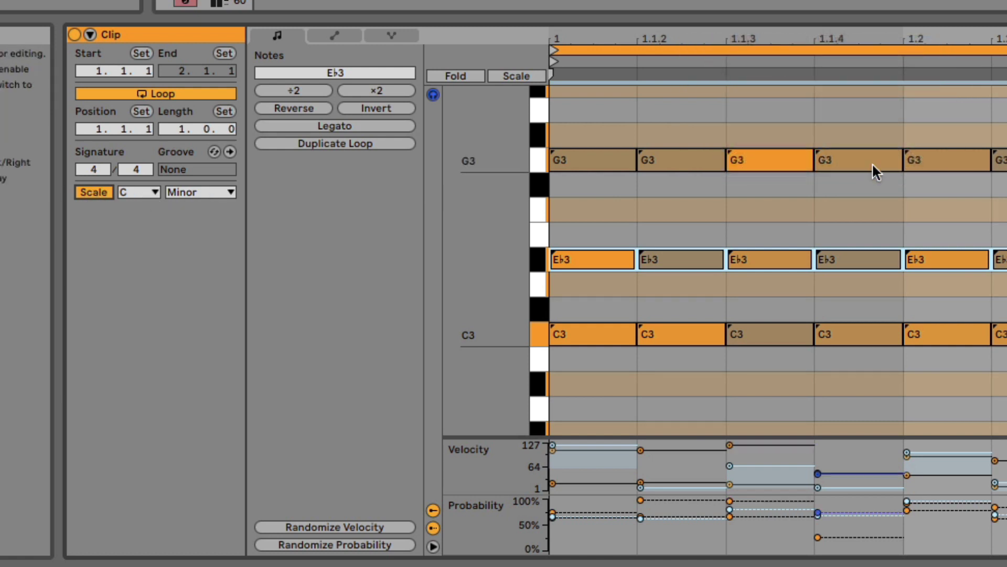
scroll(890, 183, up, 3)
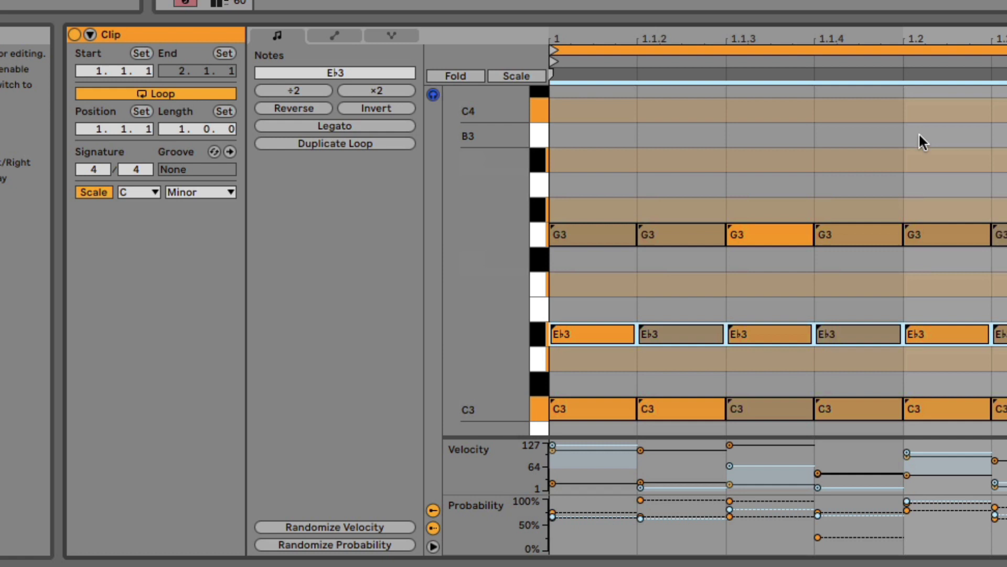
scroll(927, 142, up, 8)
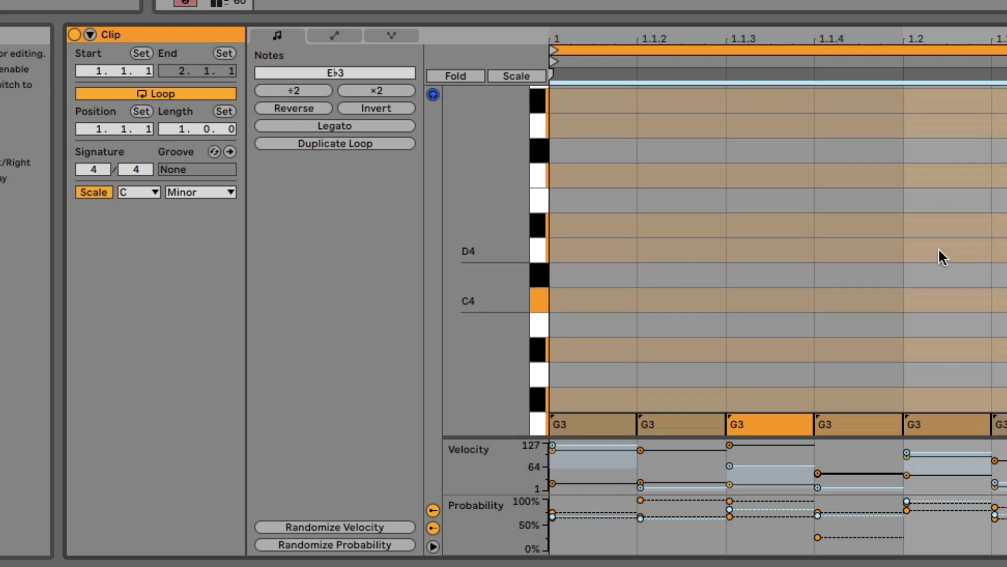
scroll(968, 243, down, 7)
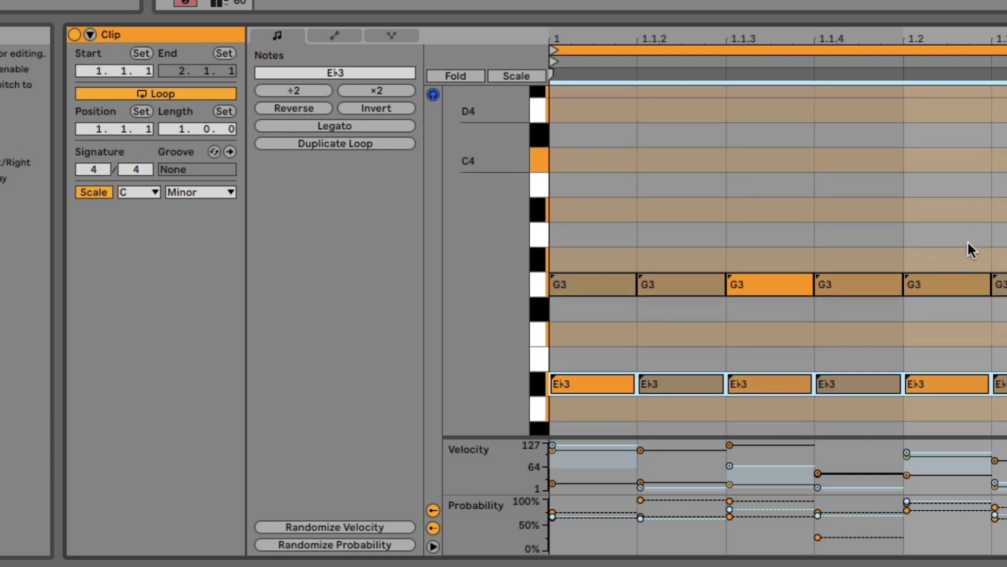
scroll(968, 242, down, 5)
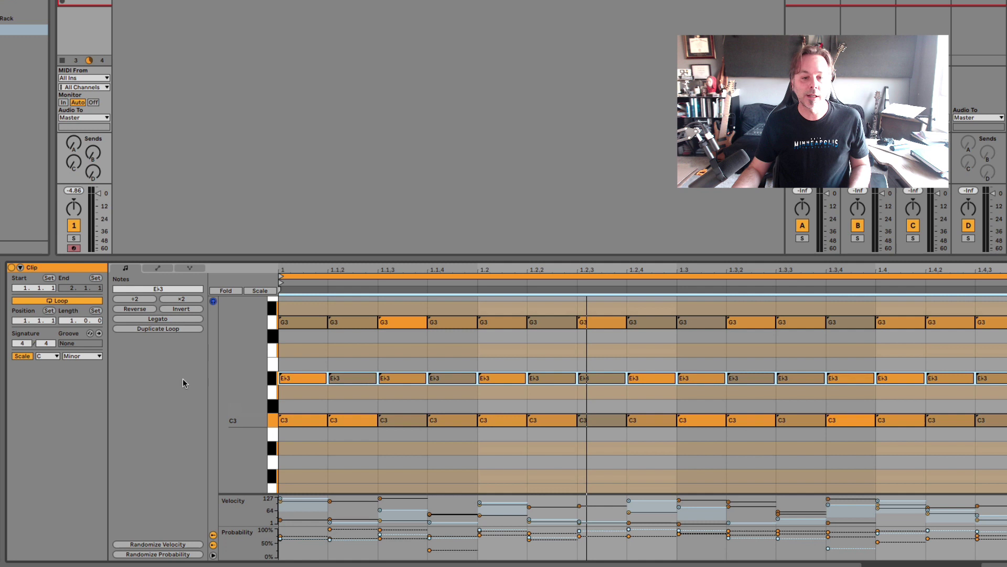
Step: Select the Eb3 notes, then fold the piano roll to in-scale rows and unfold it again
click(344, 379)
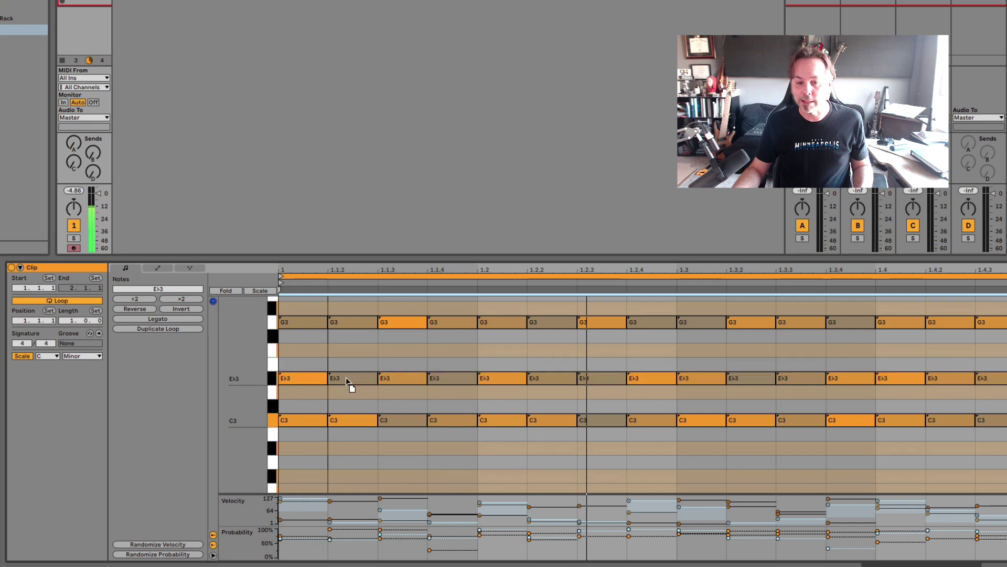
click(345, 378)
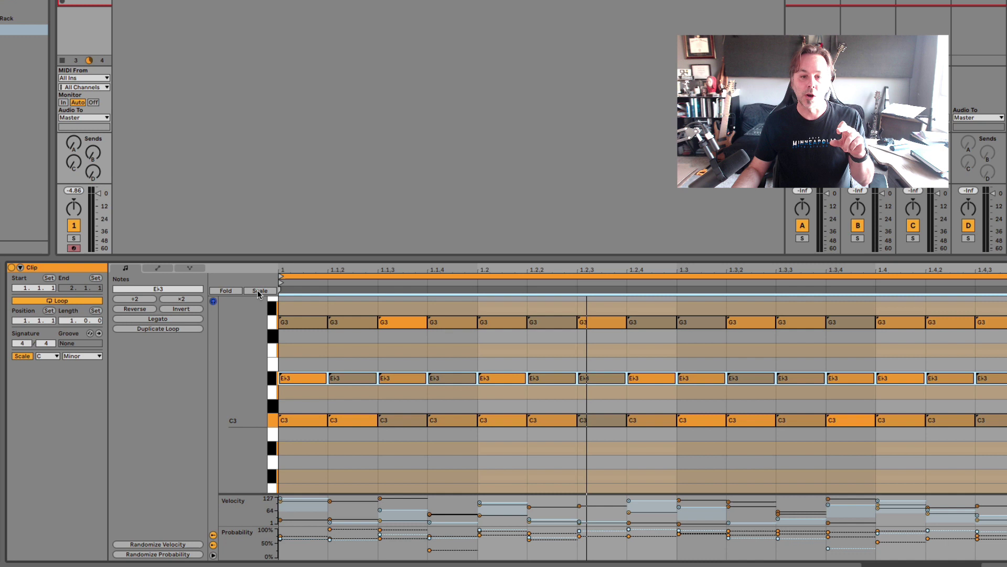
click(259, 291)
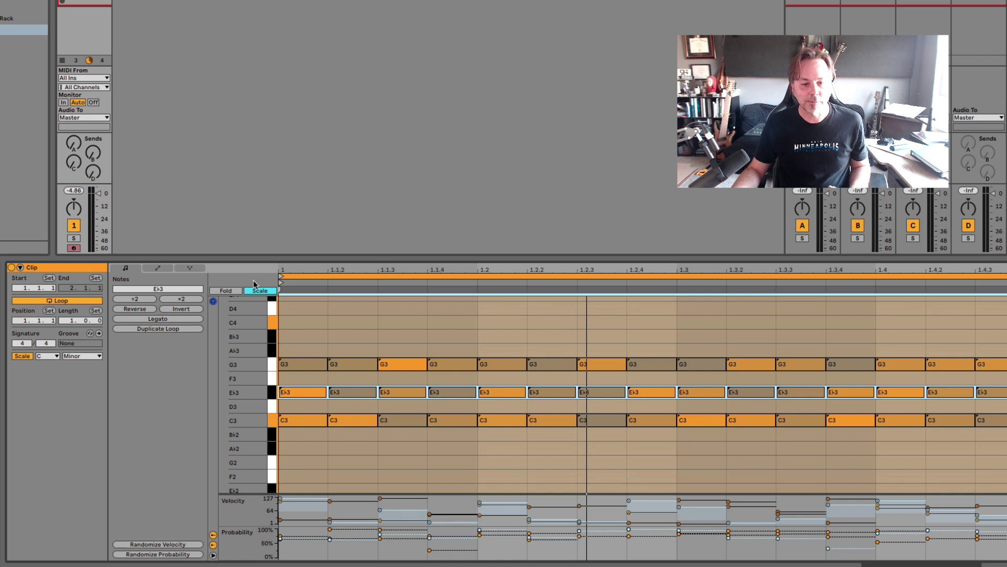
click(268, 290)
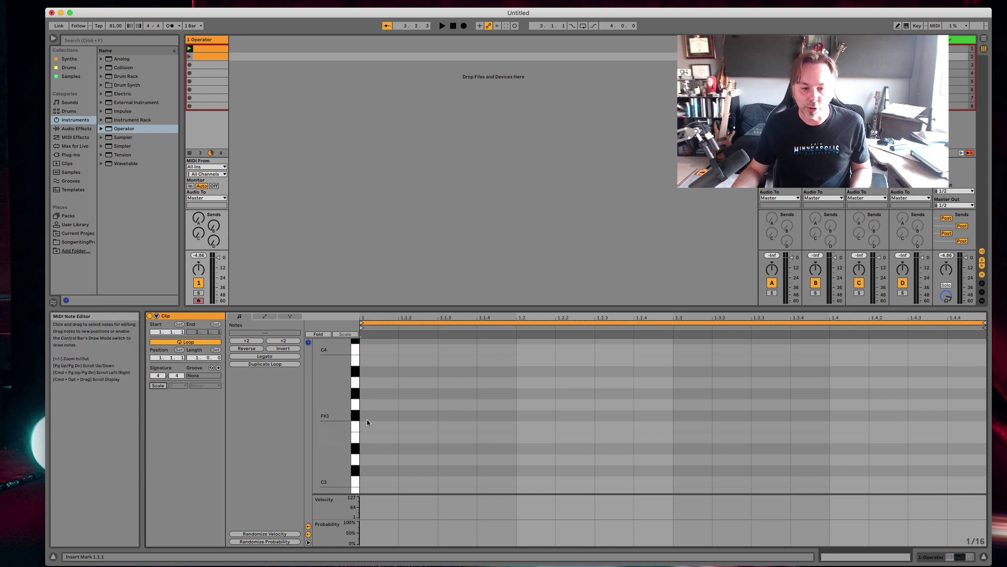
Step: Draw F3 (1.1.1–1.2), G#3 (1.1.4–1.2.3) and G3 notes, then multi-clip edit alongside the triad clip
drag(367, 427, 486, 417)
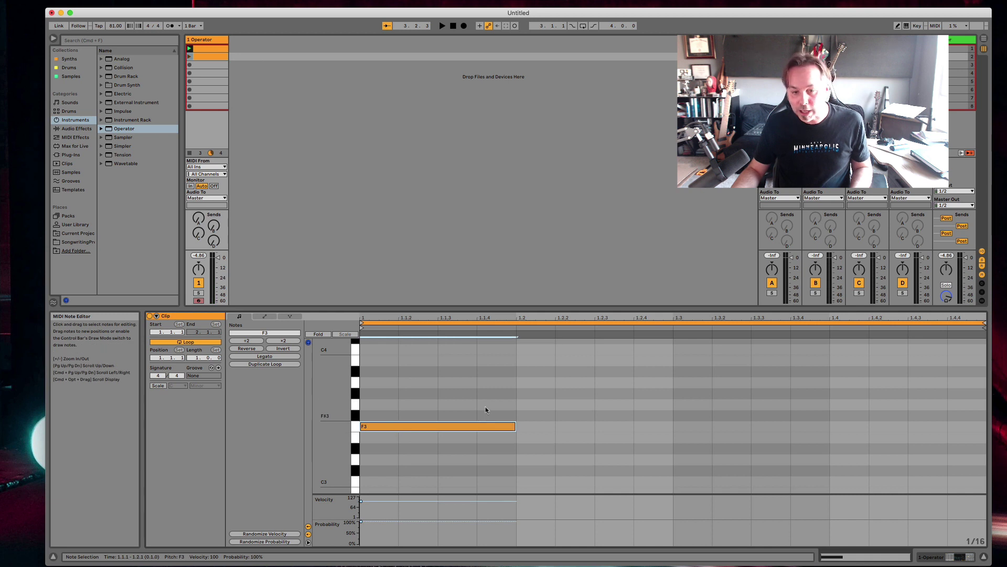
click(485, 394)
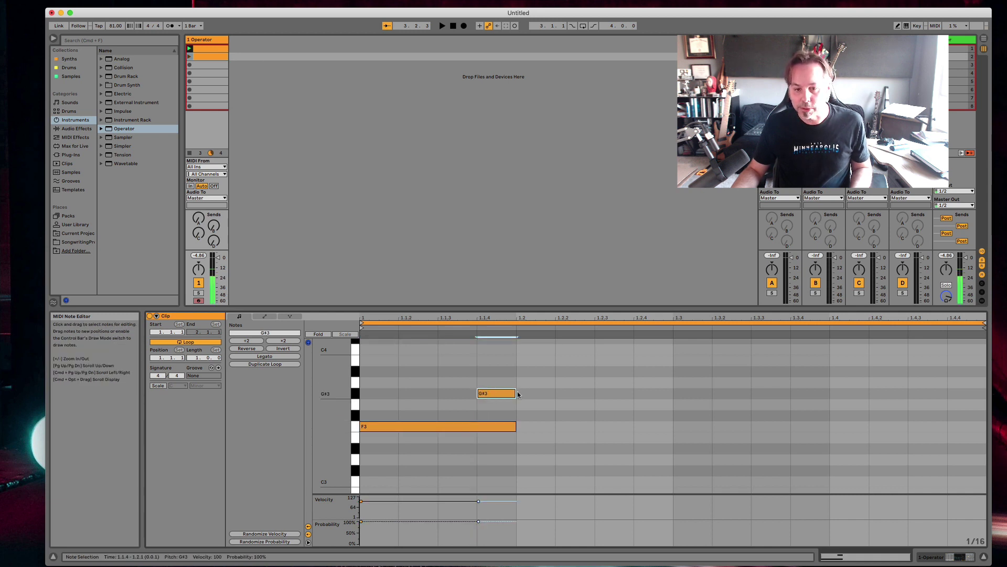
drag(516, 393, 711, 404)
click(604, 404)
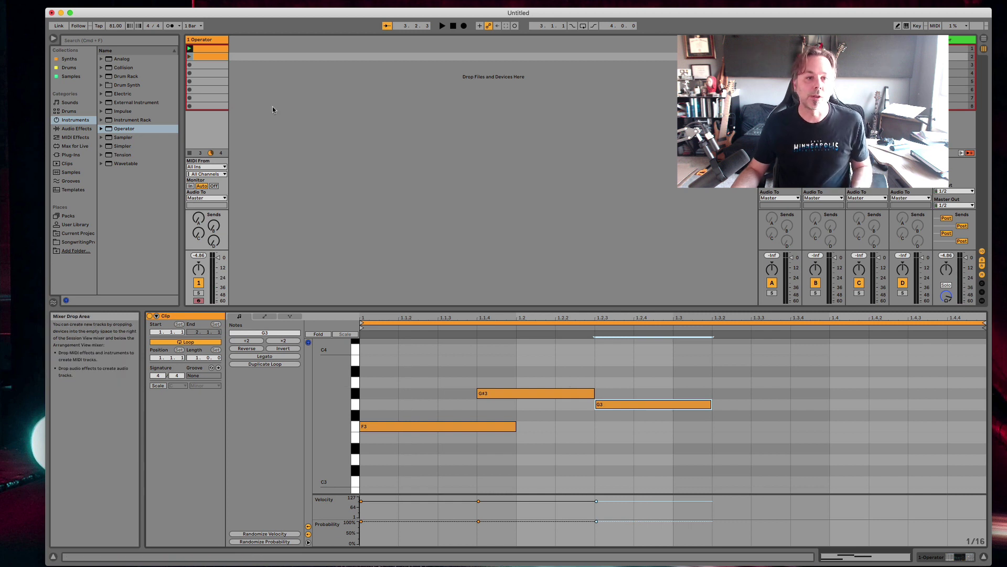
click(210, 57)
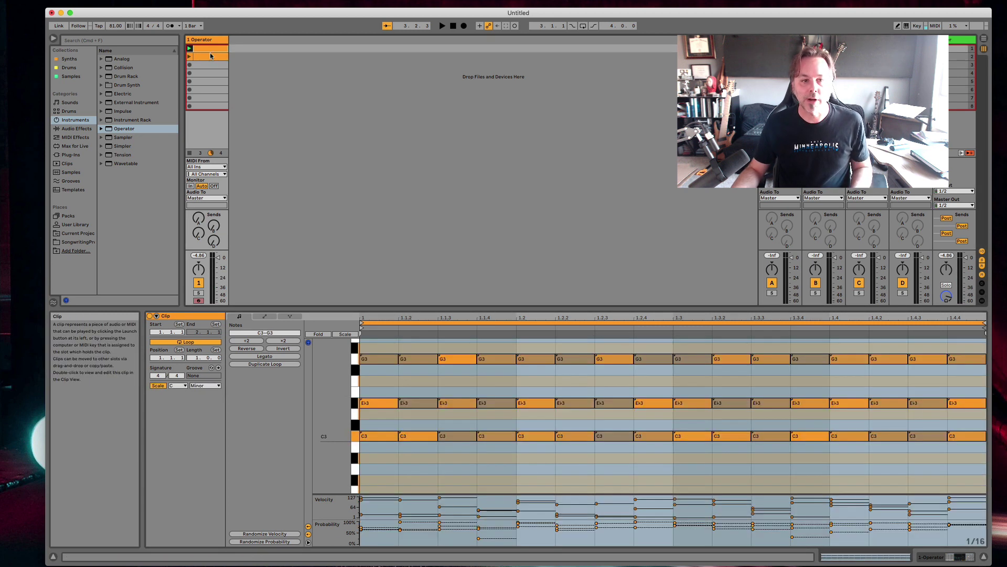
shift+click(202, 49)
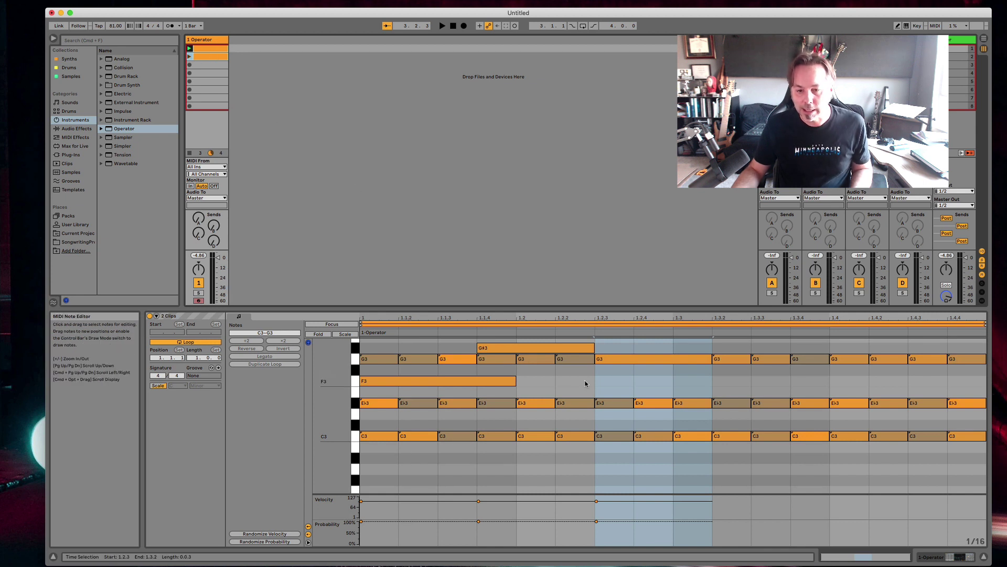
Step: Select the F3, G#3 and G3 notes and move the G3 note at 1.2.3 down to F3
click(479, 381)
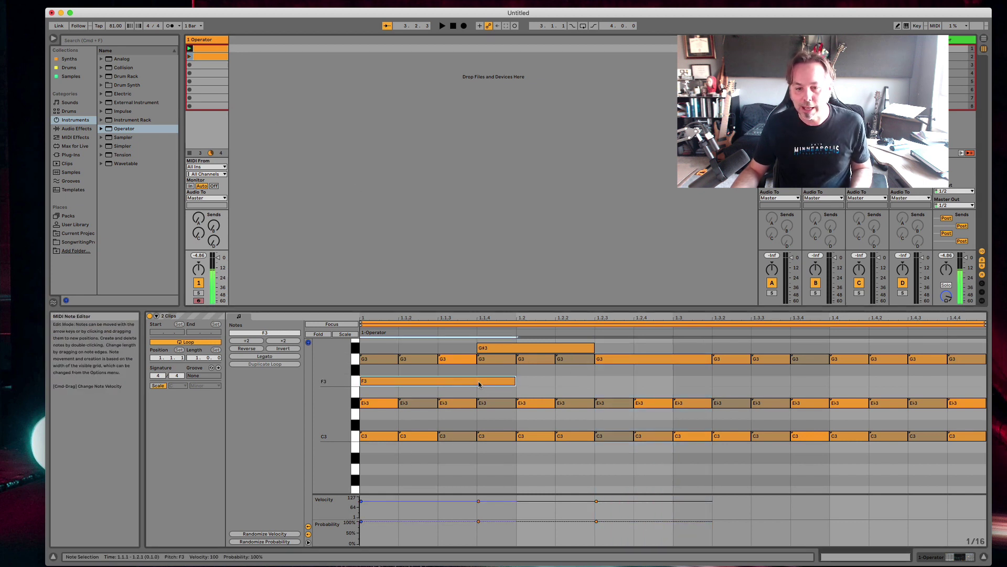
click(512, 350)
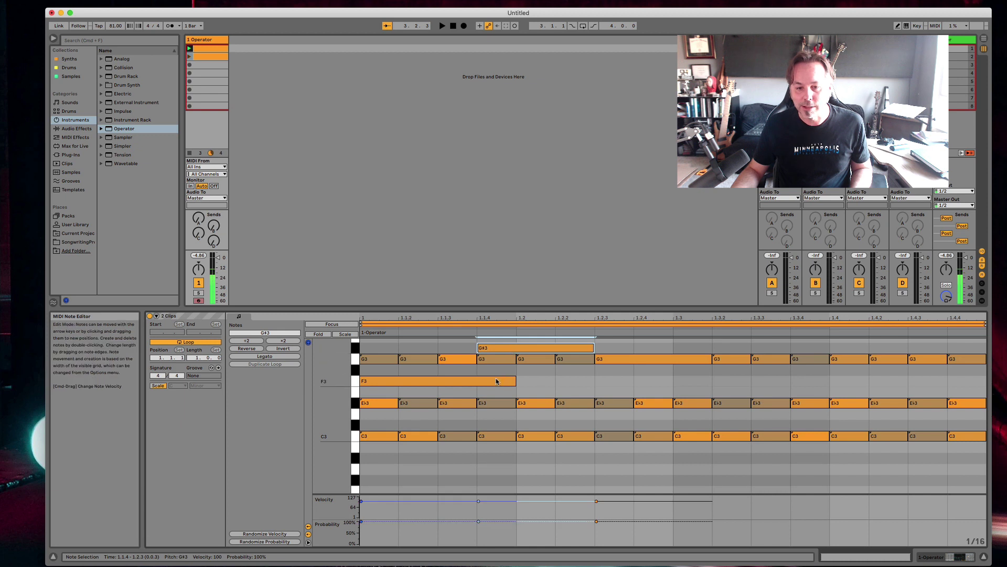
click(607, 361)
drag(607, 361, 612, 381)
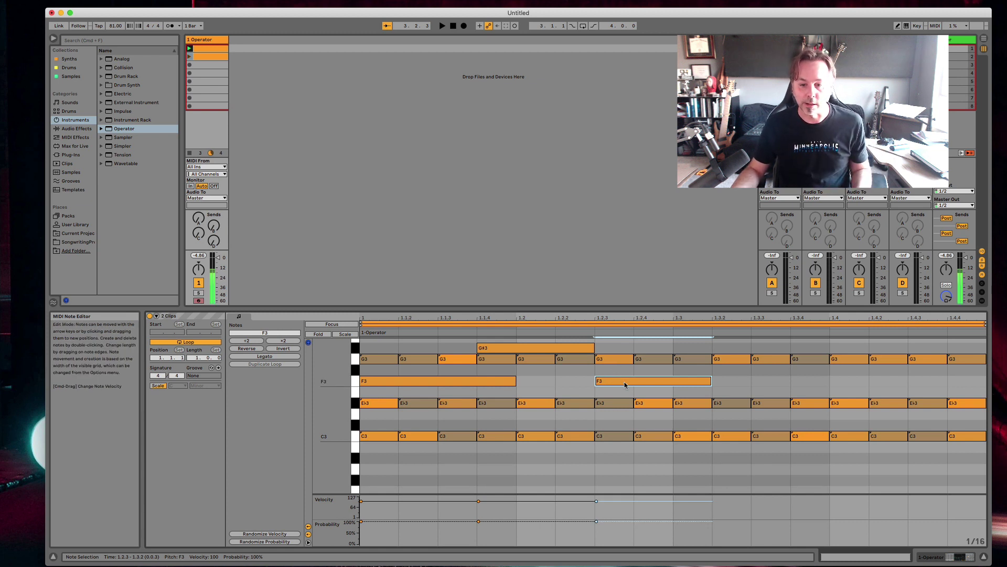
mouse_move(625, 382)
mouse_down()
mouse_move(629, 396)
mouse_move(624, 385)
mouse_up()
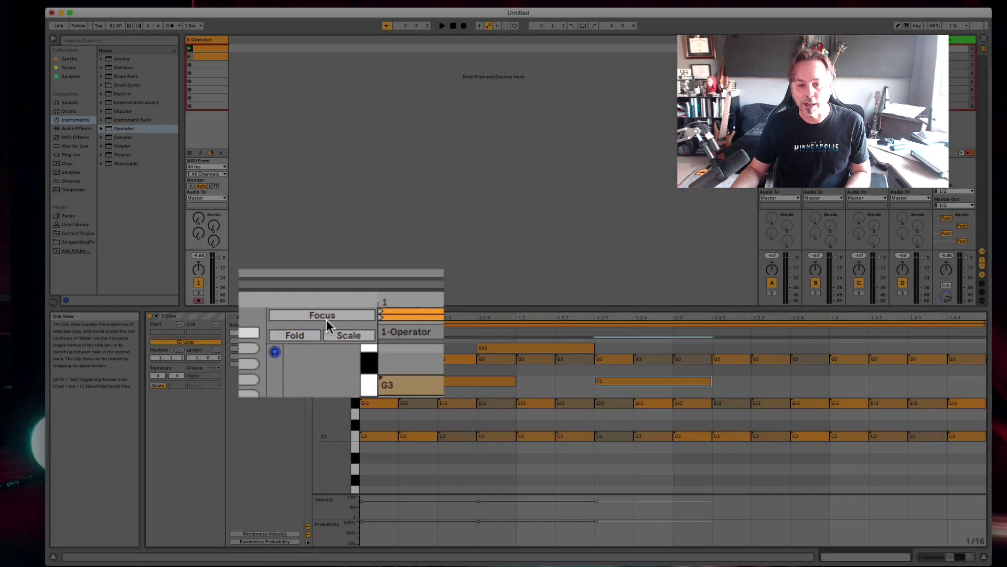
click(330, 322)
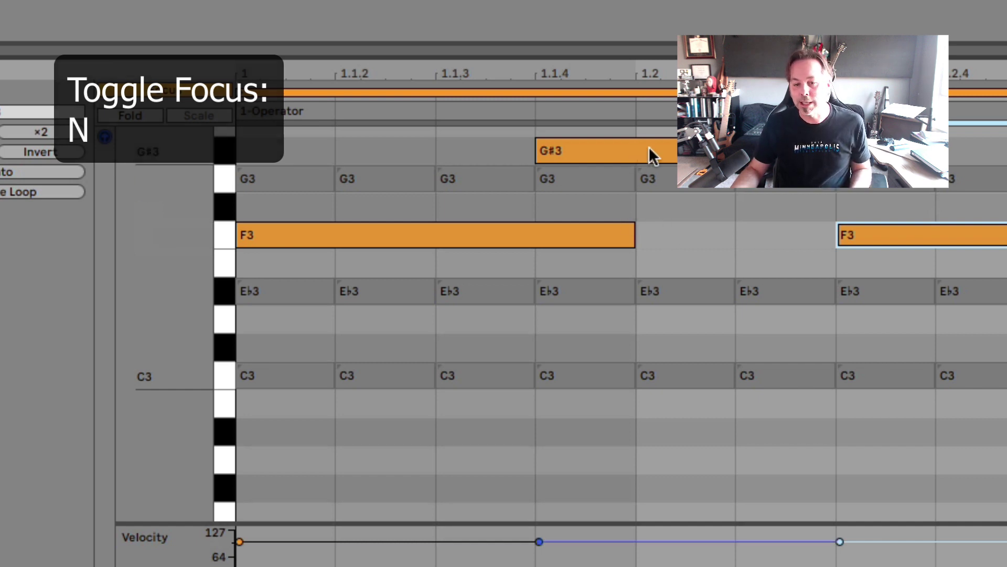
drag(649, 148, 626, 150)
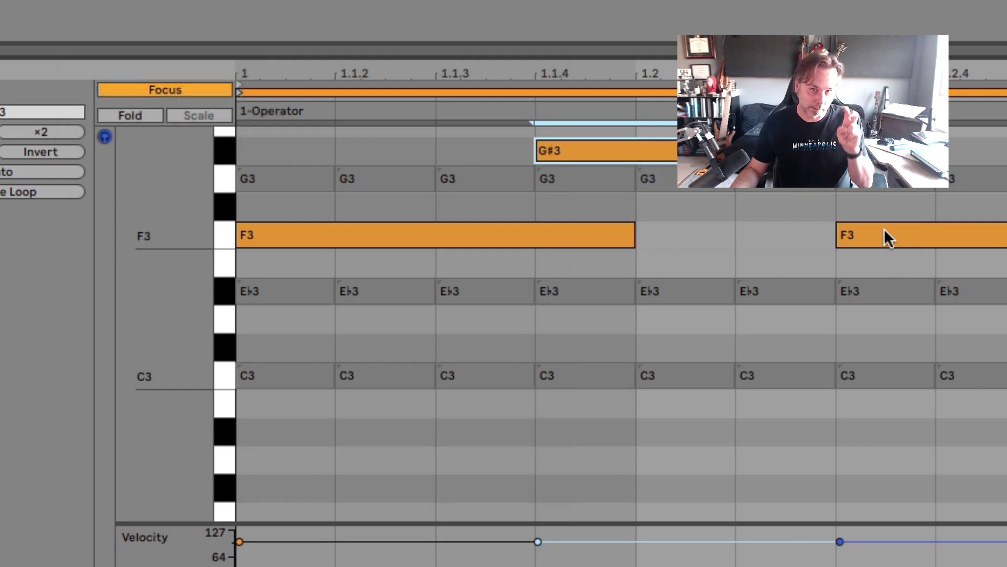
click(189, 88)
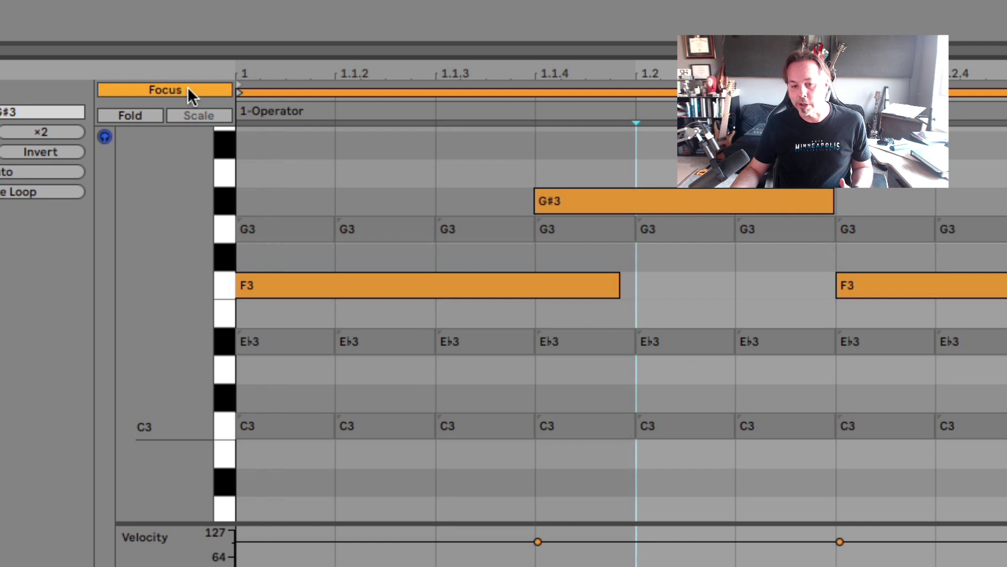
click(188, 89)
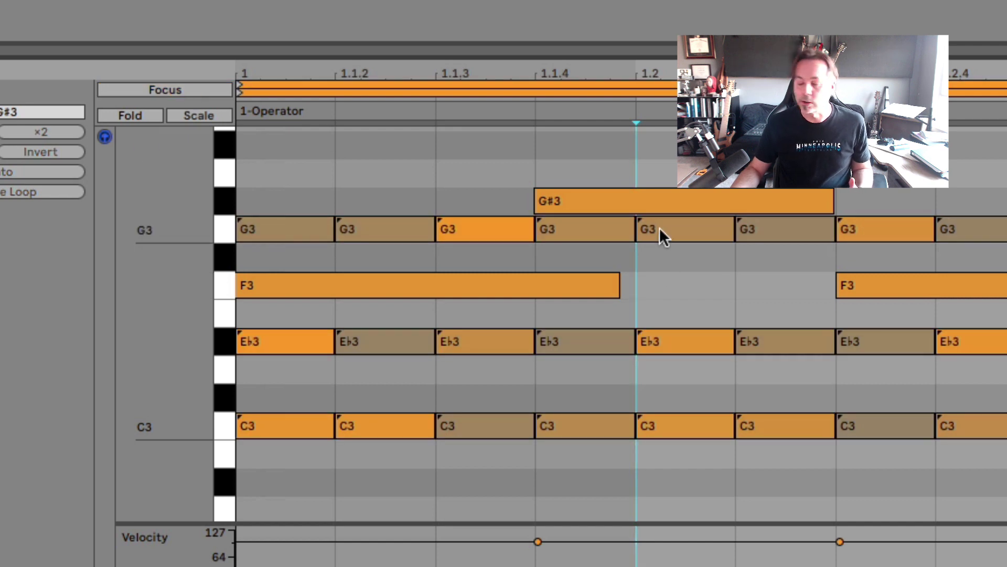
click(439, 176)
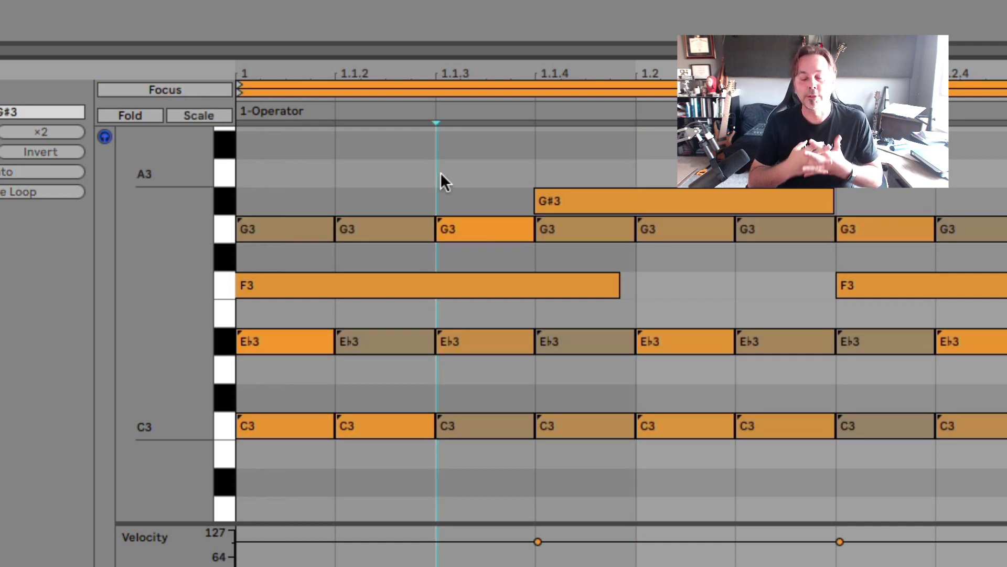